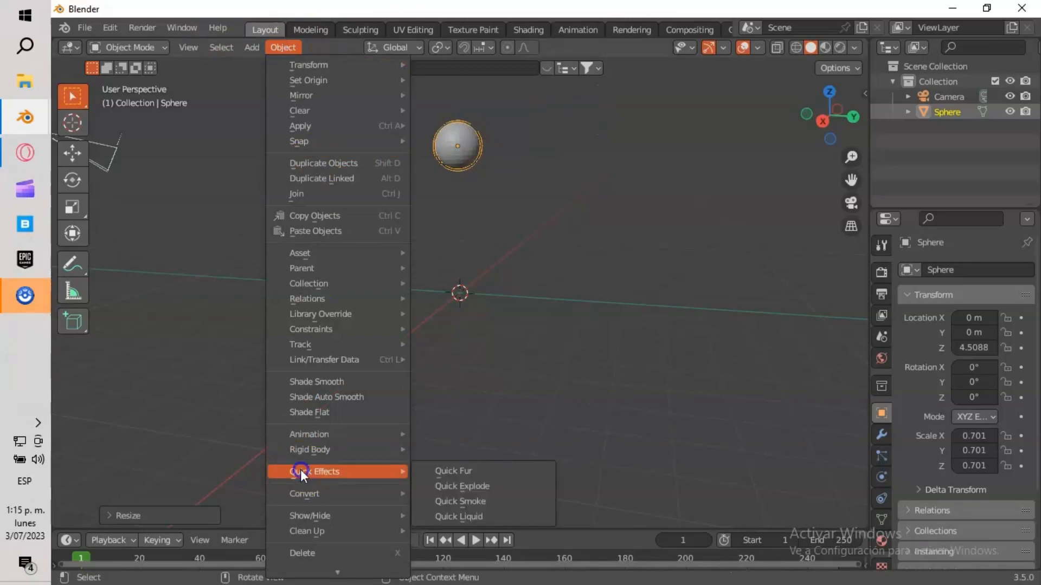
Apply the Quick Liquid effect to the sphere and stretch the liquid domain along Z to a scale of about 3.505.
click(475, 515)
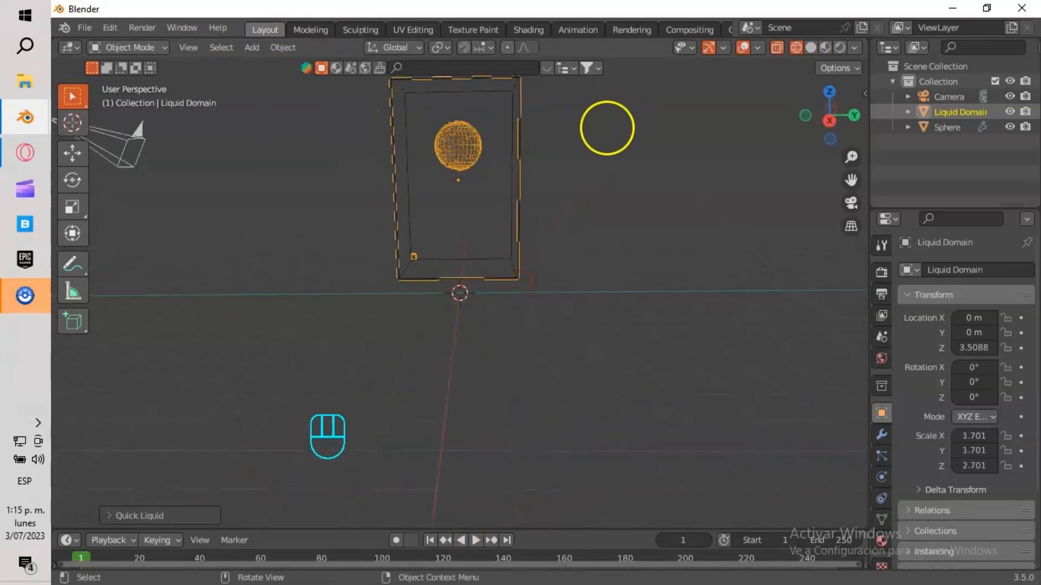
key(s)
key(z)
click(648, 116)
click(829, 121)
key(s)
key(z)
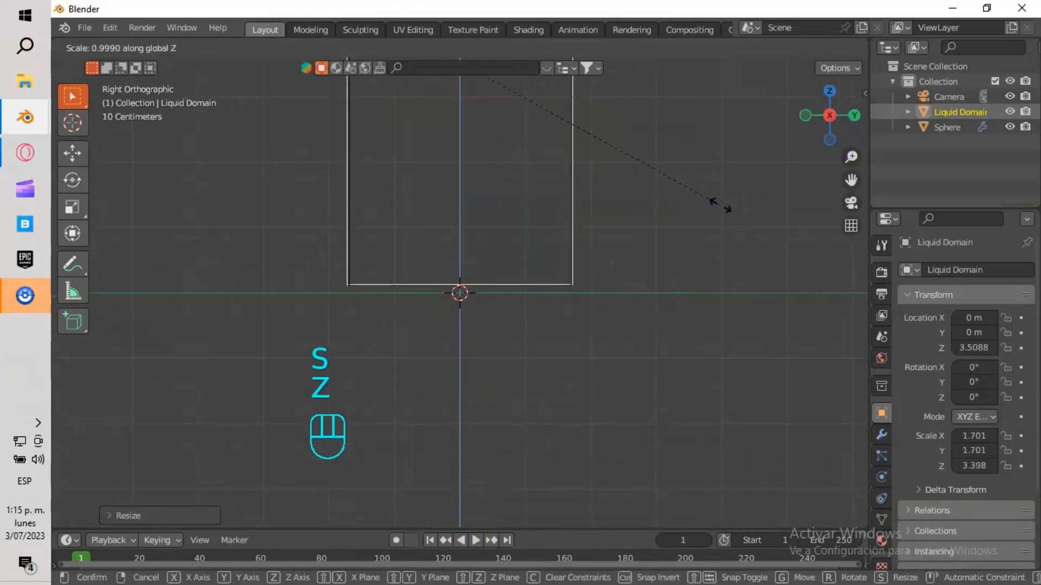
click(716, 216)
Widen the liquid domain along Y to a scale of about 2.46.
key(s)
key(x)
key(y)
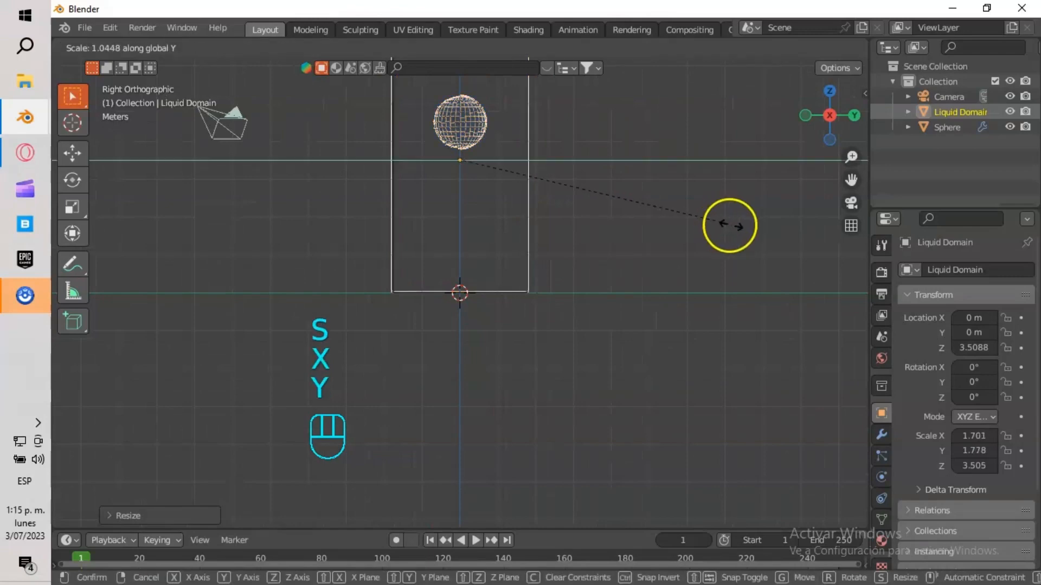
click(816, 293)
scroll(749, 267, down, 2)
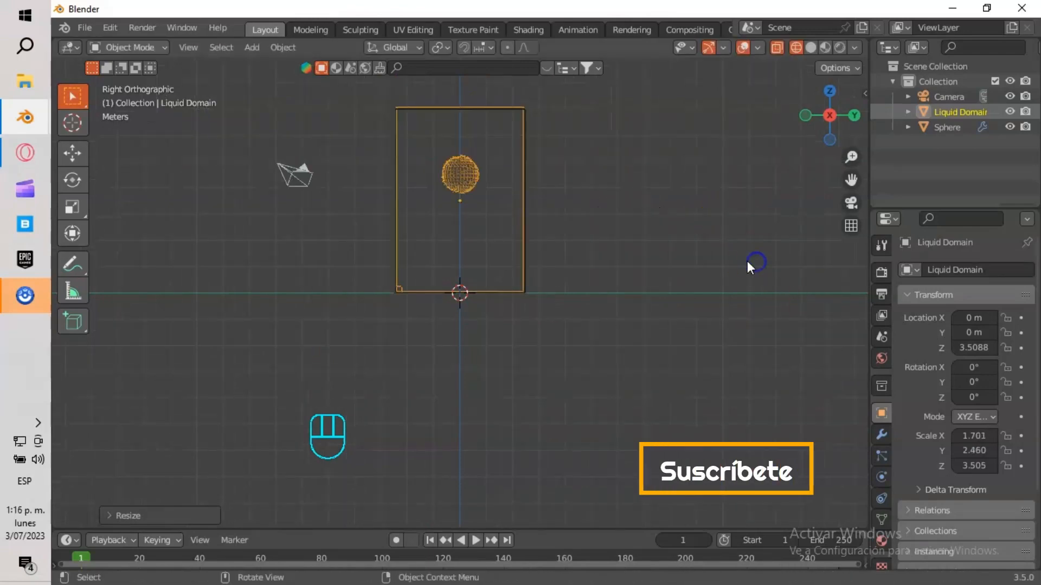
Move the sphere inside the domain to about Y 1.19 m and Z 5.46 m.
click(459, 189)
key(g)
key(y)
key(g)
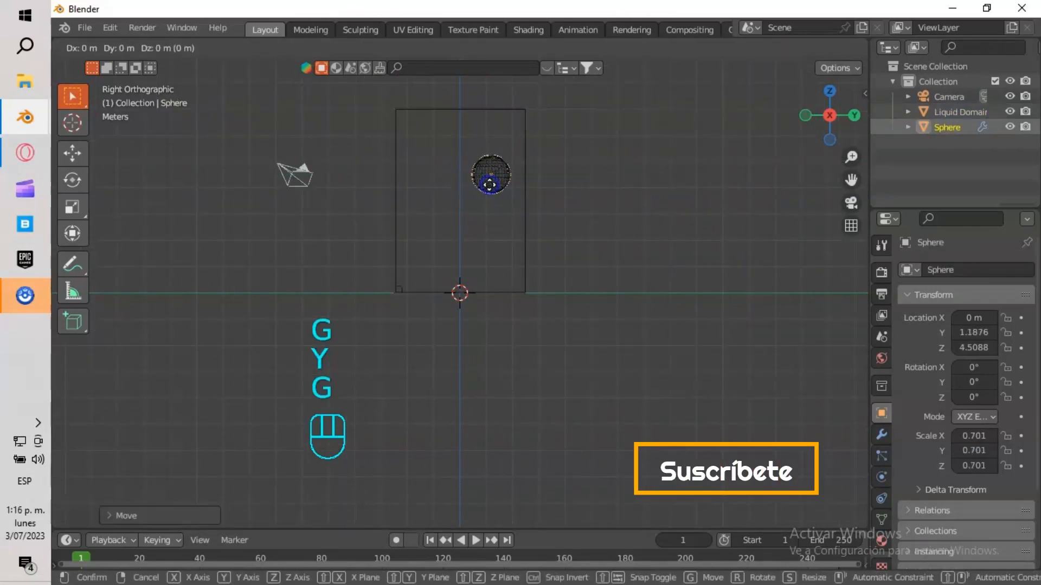
key(z)
click(491, 155)
Shift the sphere along Y to about 0.98 m and shrink it uniformly to a scale of about 0.628.
key(g)
key(y)
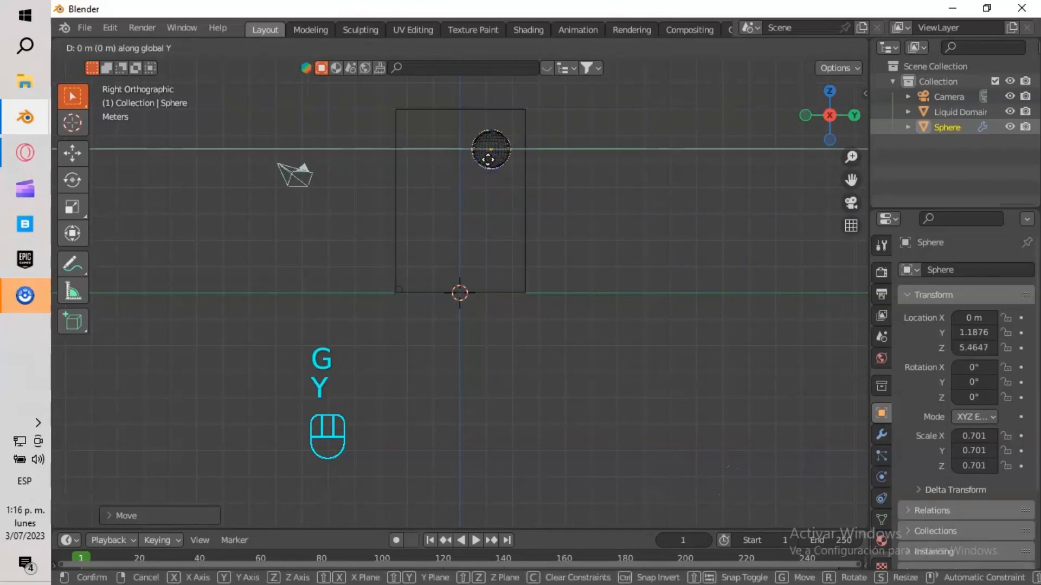
click(486, 155)
key(s)
click(590, 115)
Widen the liquid domain along Y to a scale of about 2.607.
click(397, 193)
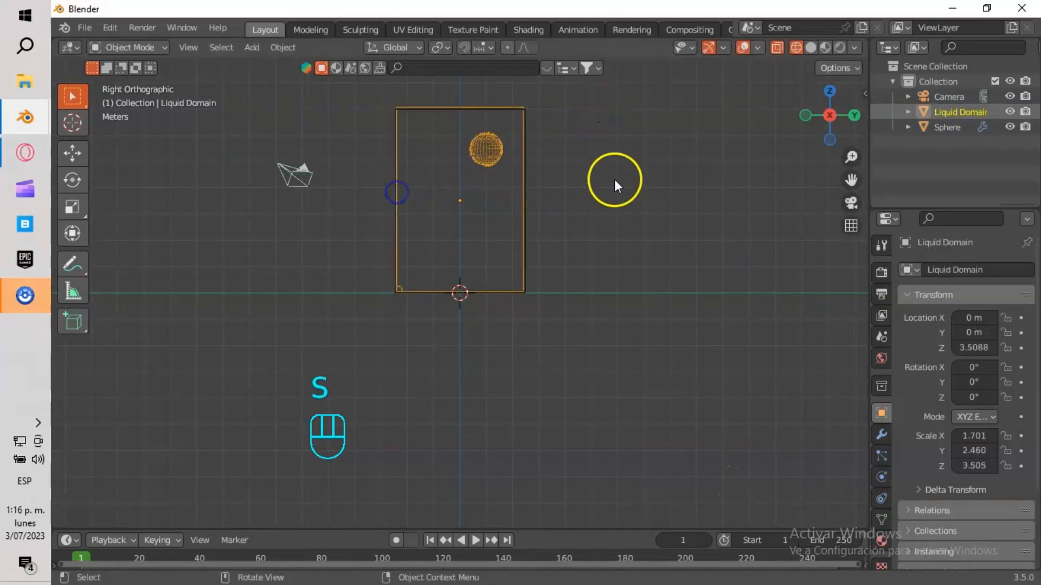
key(s)
key(x)
key(y)
click(646, 172)
Move the sphere along Y to about 1.16 m.
click(495, 155)
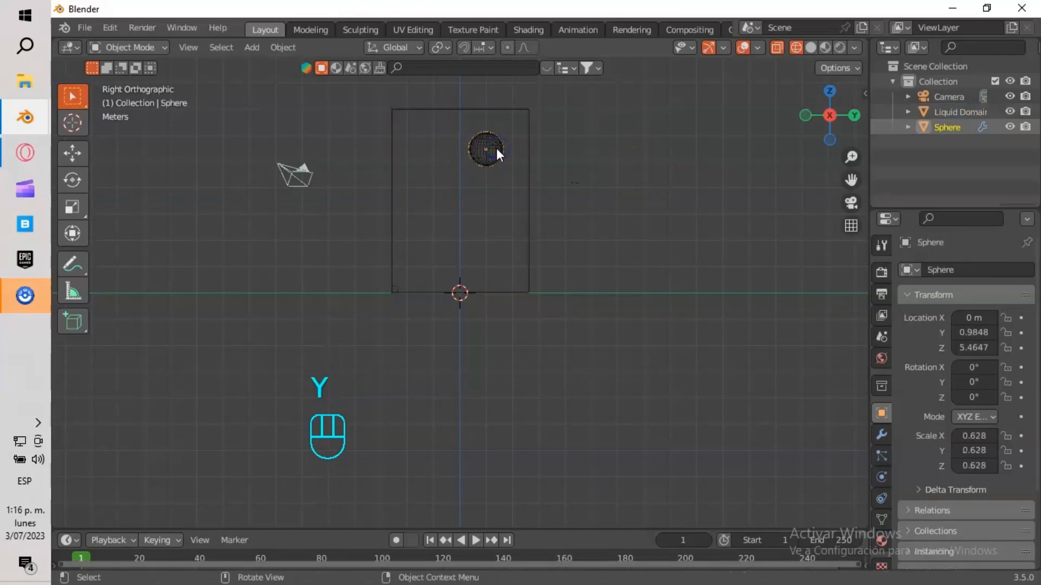
key(g)
key(y)
click(495, 148)
Add a cube and flatten it along Z to a scale of about 0.188.
key(shift+a)
mouse_move(495, 148)
click(542, 162)
key(s)
key(z)
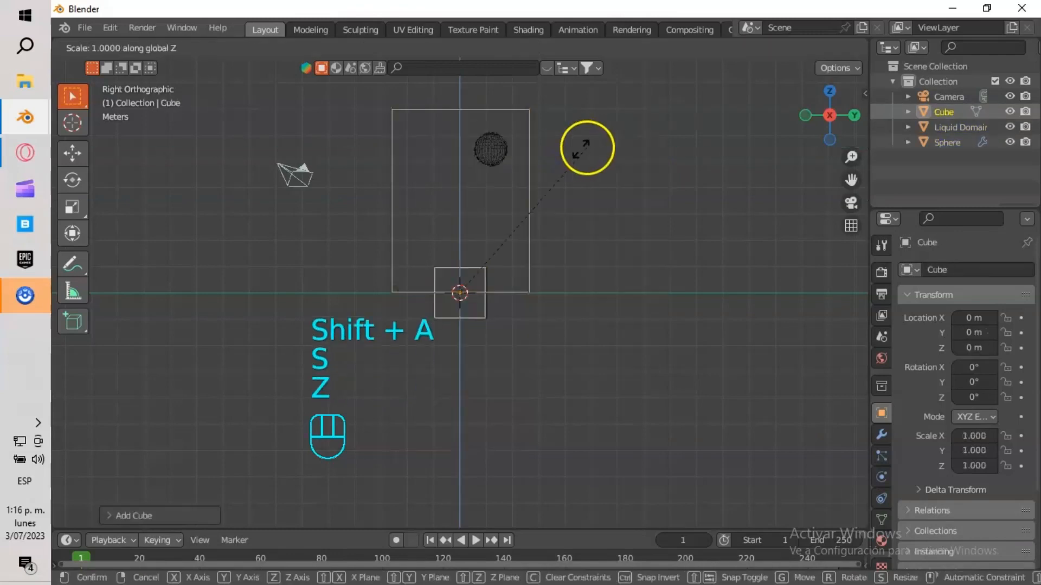
click(480, 265)
Move the flattened cube below the sphere, to about Y 1.04 m and Z 4.2 m.
key(g)
key(z)
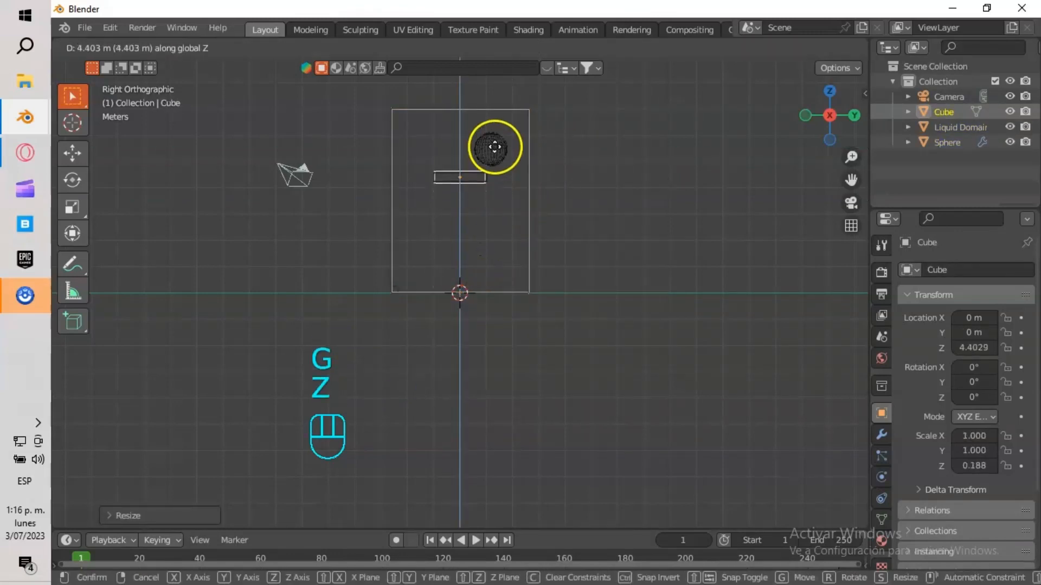
click(493, 153)
key(g)
key(y)
click(522, 157)
Lengthen the flattened cube along Y to a scale of about 1.074.
key(s)
key(x)
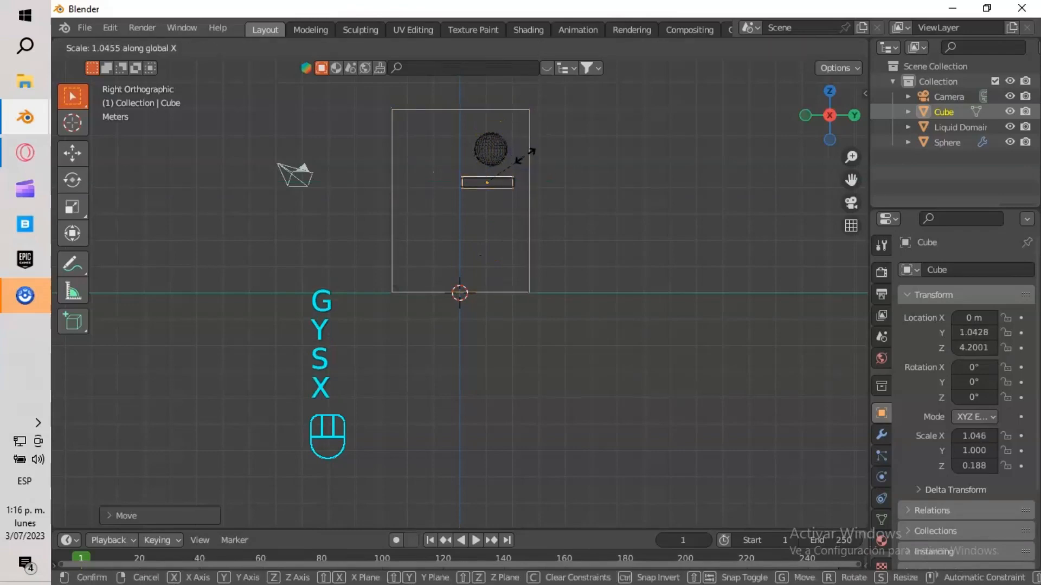
click(526, 154)
Raise the flattened cube along Z to about 4.58 m, just beneath the sphere.
middle_drag(526, 154, 480, 162)
click(832, 116)
drag(851, 180, 854, 425)
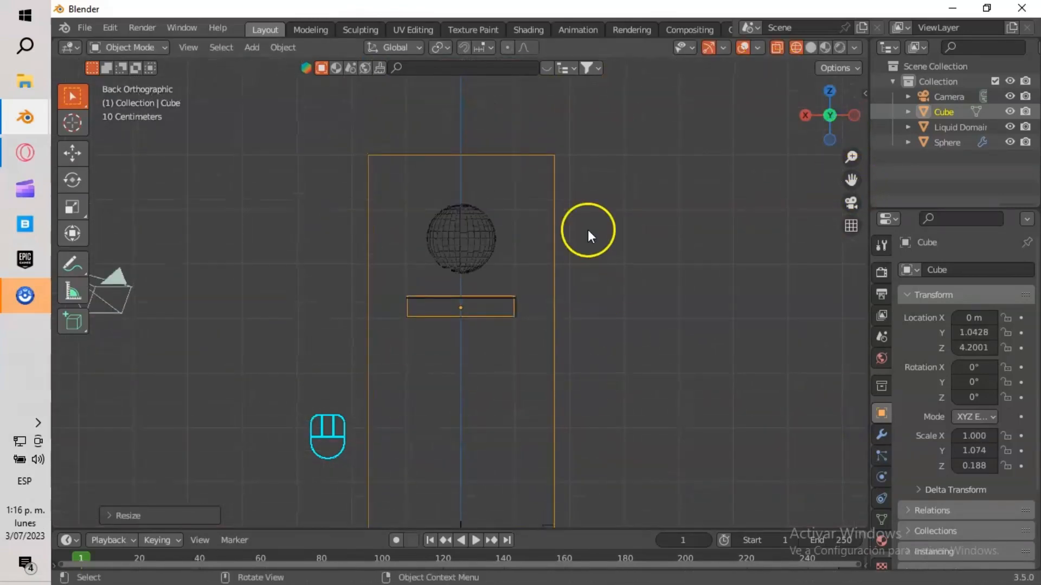
key(g)
key(z)
click(595, 216)
Thin the flattened cube along Z to a scale of about 0.158 and raise it to about Z 4.59 m.
key(a)
key(z)
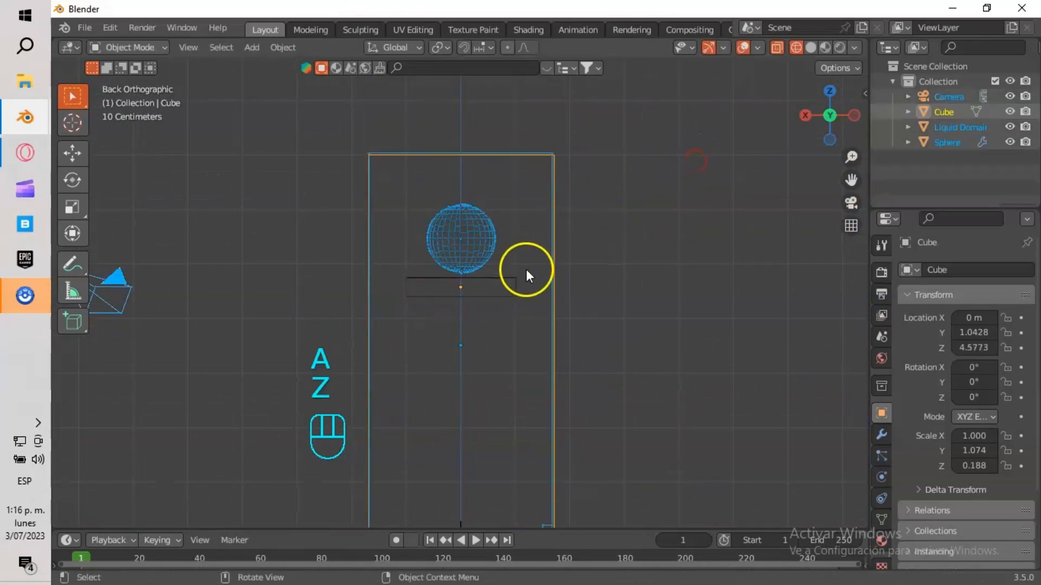
click(526, 269)
key(s)
key(z)
click(624, 192)
key(g)
key(z)
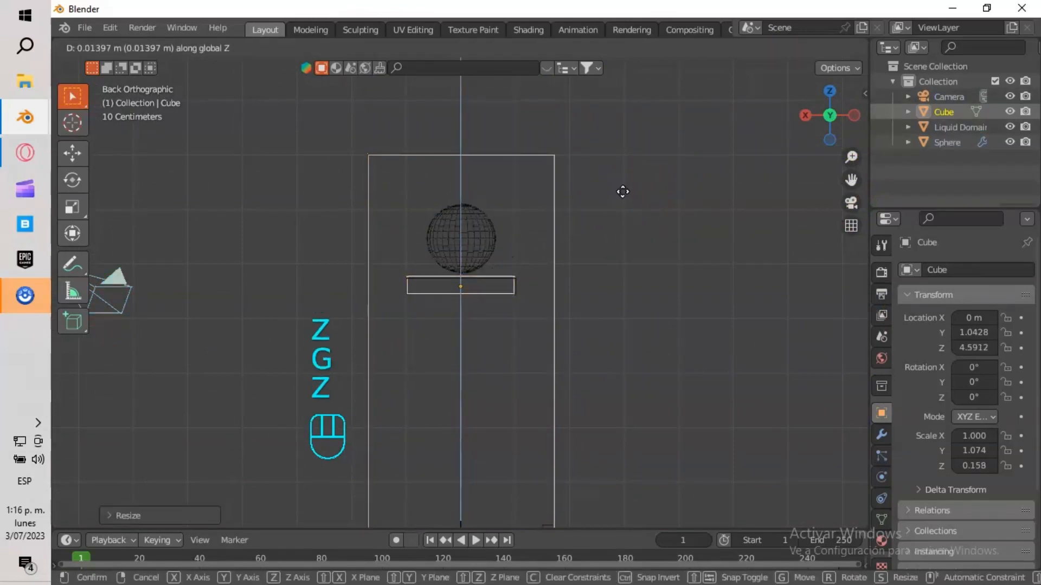
click(623, 191)
Try to cut an edge loop near the cube's right edge in Edit Mode, seen from the top.
middle_drag(623, 192, 504, 319)
key(Tab)
click(831, 107)
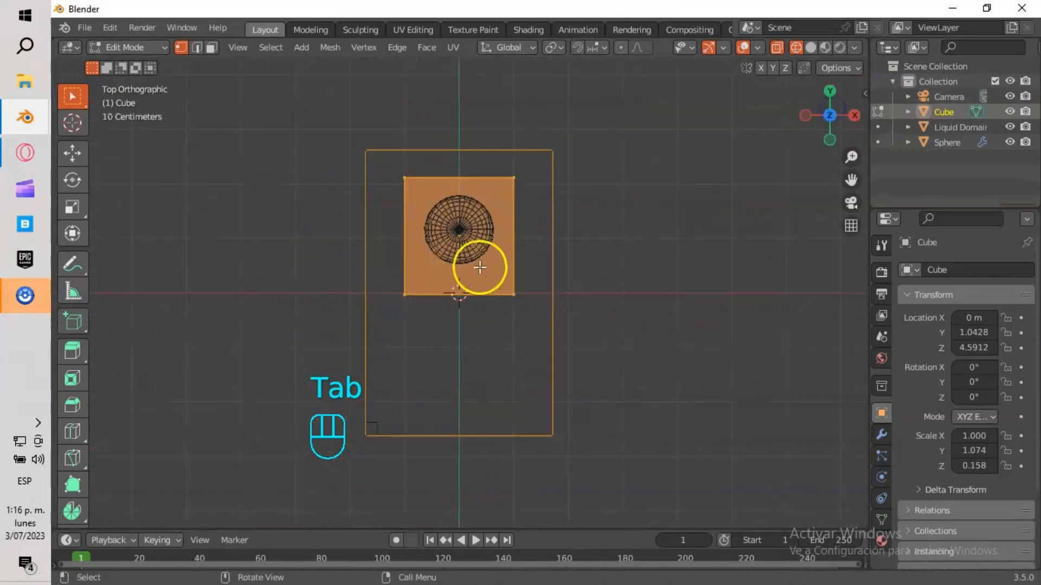
key(ctrl+r)
click(472, 197)
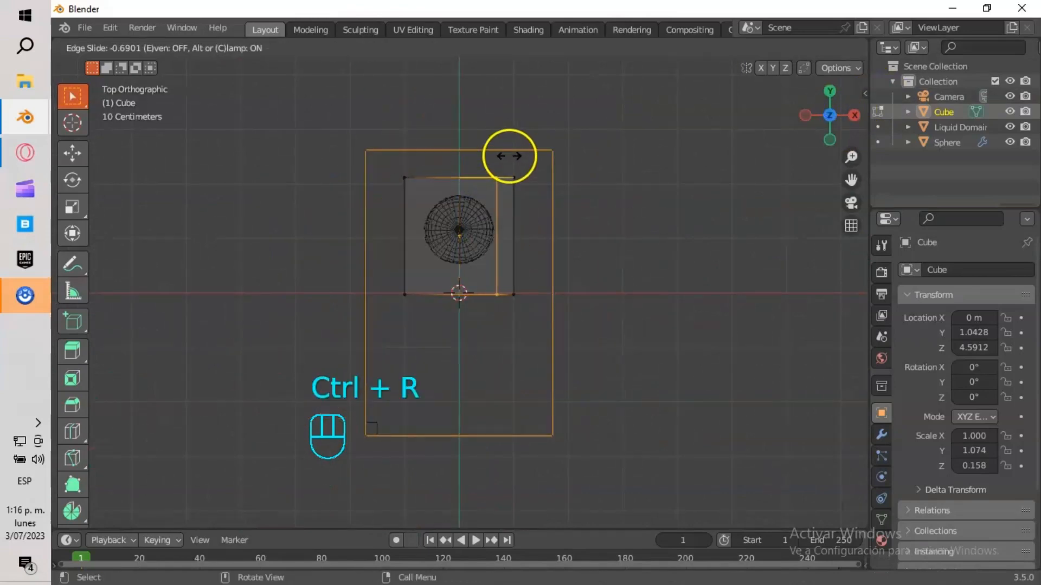
click(510, 155)
key(ctrl+z)
key(ctrl+z)
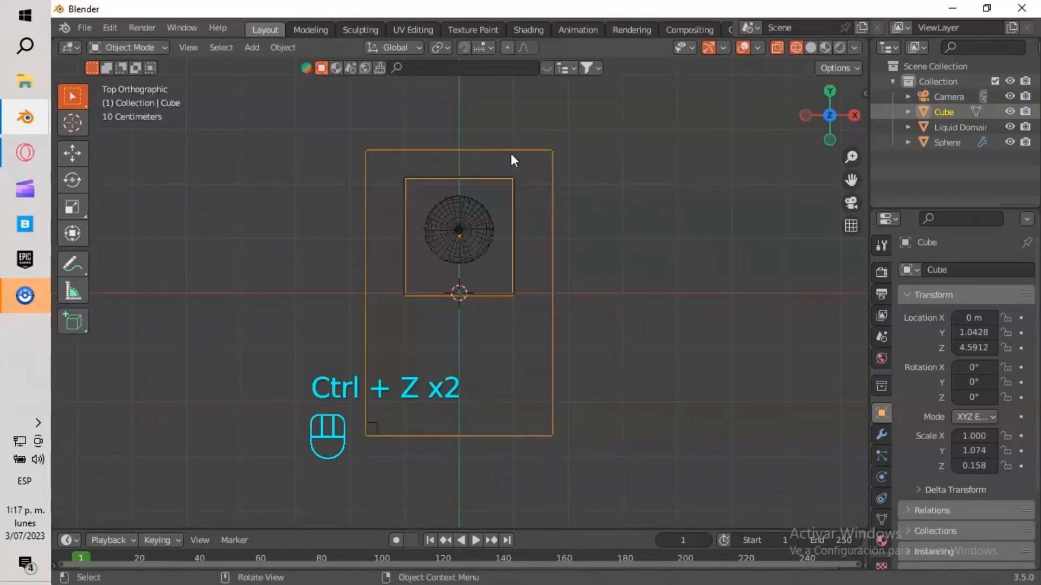
Narrow the cube along X to a scale of about 0.883 and enter Edit Mode.
key(s)
key(x)
click(499, 158)
key(Tab)
Try to cut a lengthwise edge loop near the narrowed cube's left edge.
key(ctrl+r)
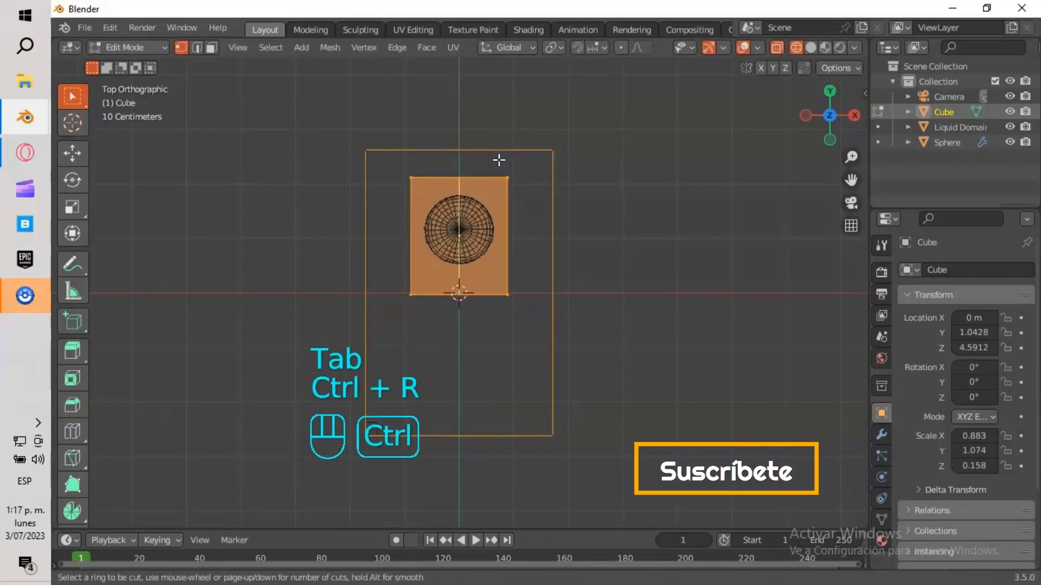
click(497, 160)
click(463, 105)
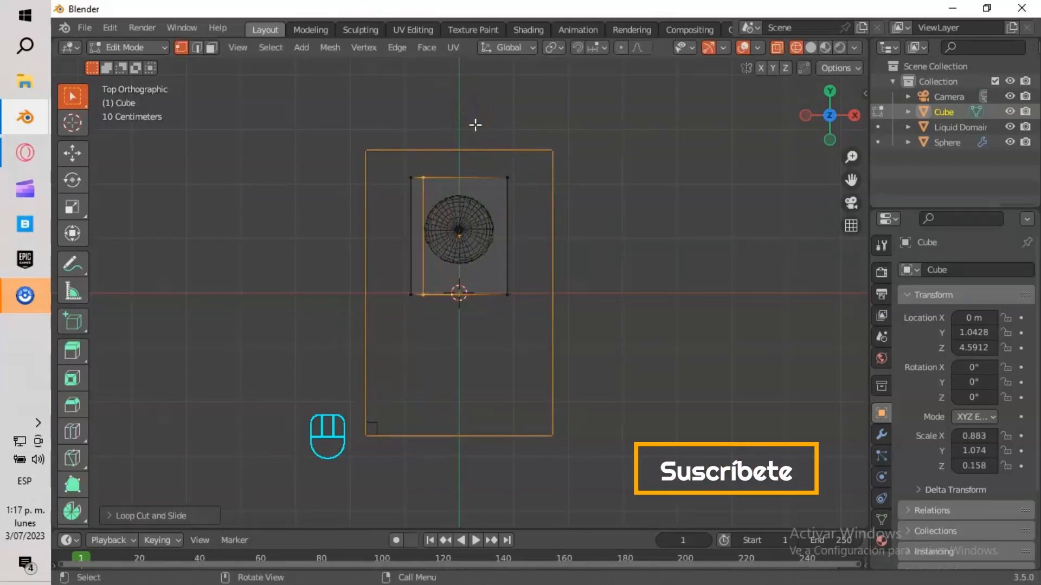
key(ctrl+z)
Cut two lengthwise edge loops in the cube, one near its left edge and one near its right edge.
key(ctrl+r)
click(475, 124)
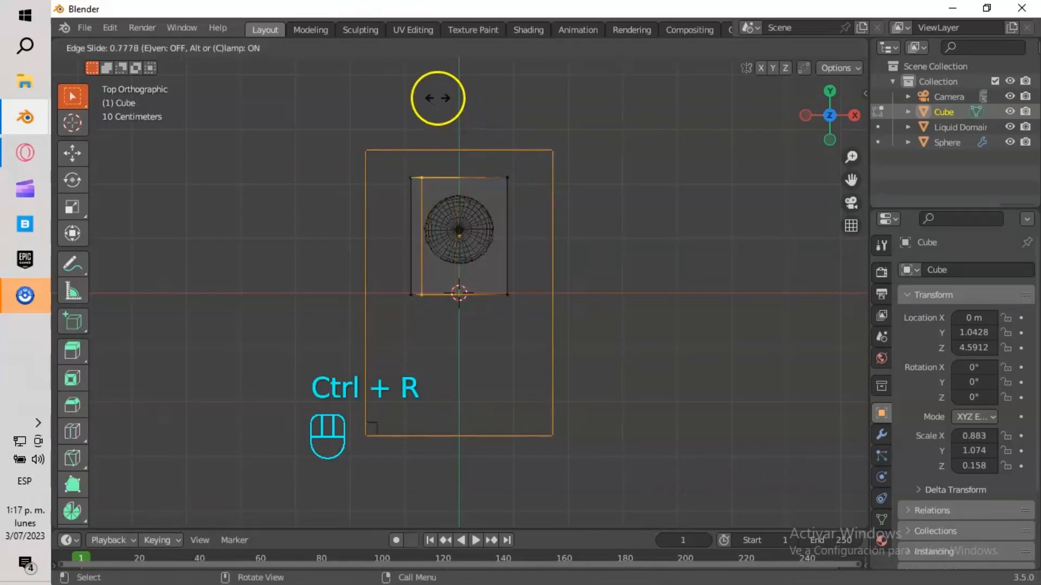
click(438, 98)
key(ctrl+r)
click(472, 178)
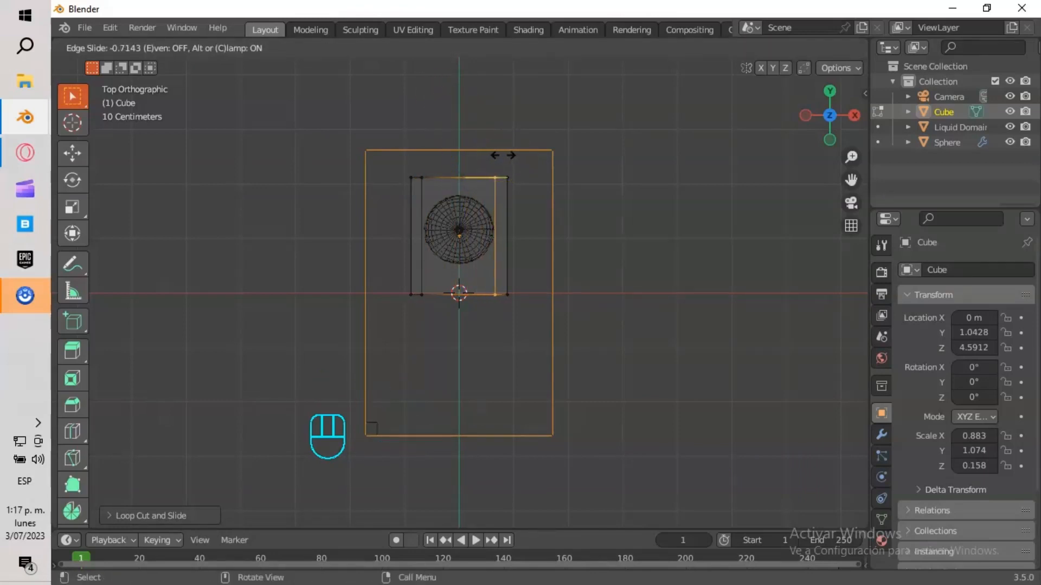
click(505, 156)
Cut a crosswise edge loop near the cube's back edge.
key(ctrl+r)
click(398, 188)
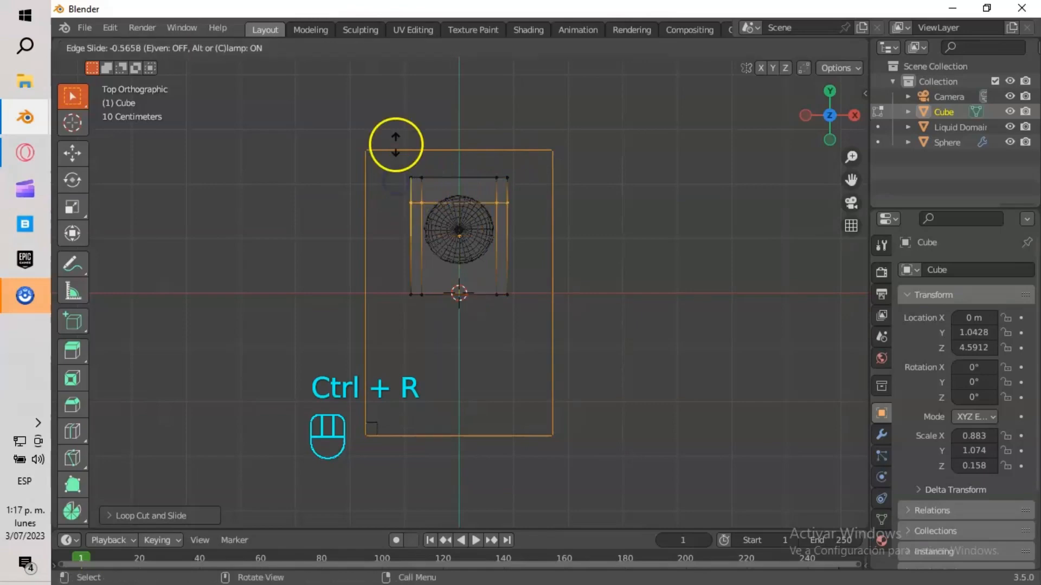
click(396, 144)
Show the model in solid shading and select the cube's top faces in face selection mode.
click(810, 47)
mouse_move(641, 268)
middle_down()
mouse_move(621, 226)
mouse_move(668, 184)
mouse_move(665, 121)
middle_up()
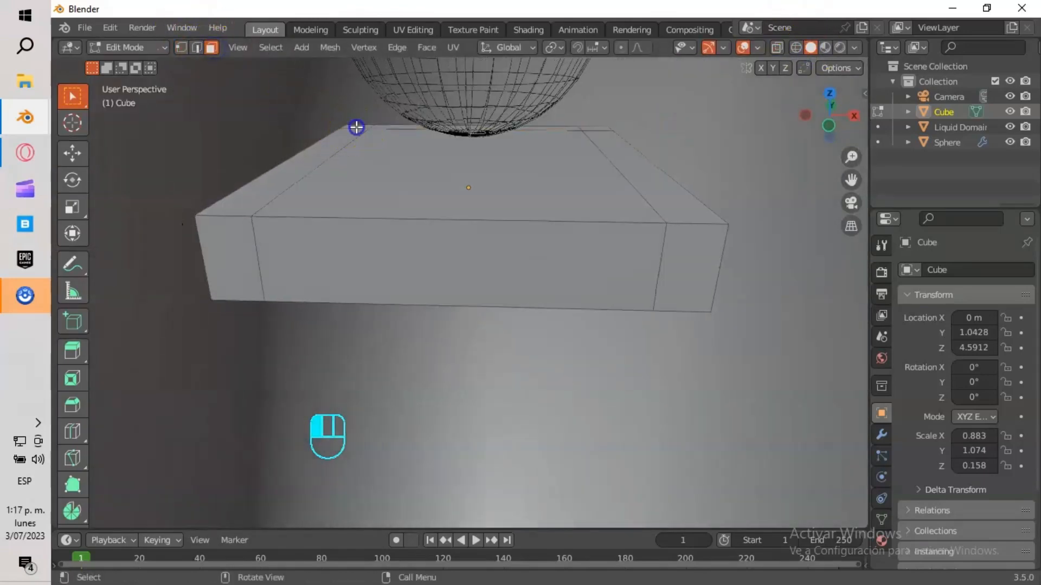
ctrl+click(607, 156)
ctrl+click(265, 174)
Try to extrude the selected top faces upward about 1.25 m in wireframe display.
scroll(446, 161, down, 2)
middle_drag(446, 161, 450, 144)
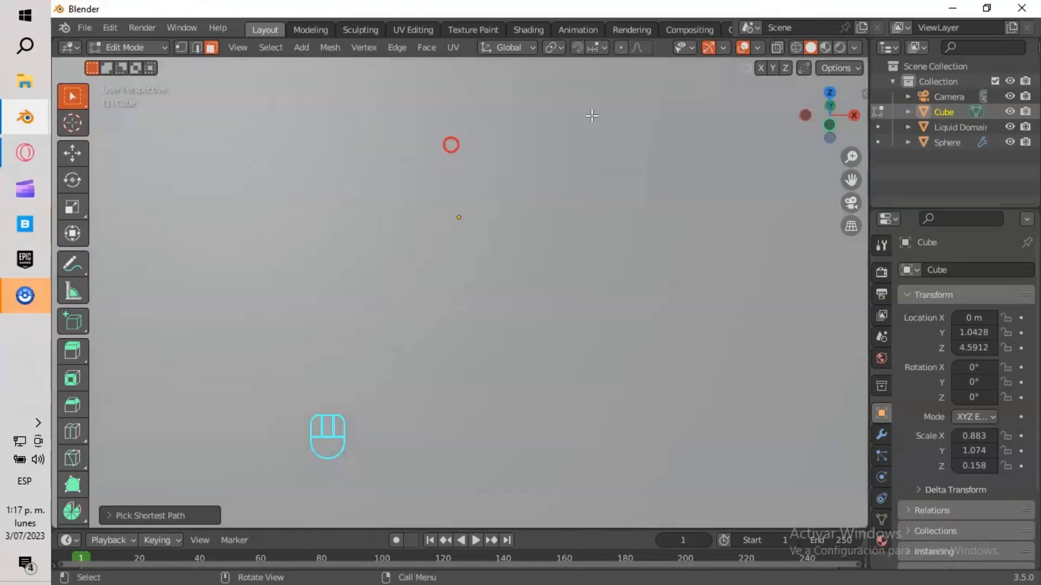
click(795, 47)
scroll(620, 217, down, 2)
middle_drag(620, 218, 627, 187)
key(e)
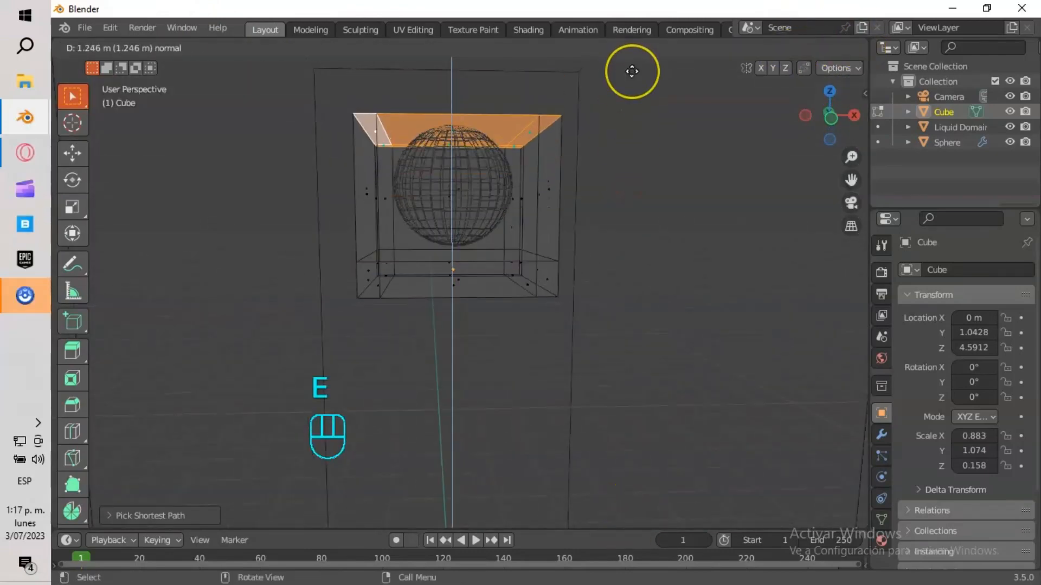
right_click(632, 80)
Deselect the cube's large center top face and its underside, keeping only the left, right and back rim faces selected.
middle_drag(632, 79, 607, 236)
shift+click(477, 239)
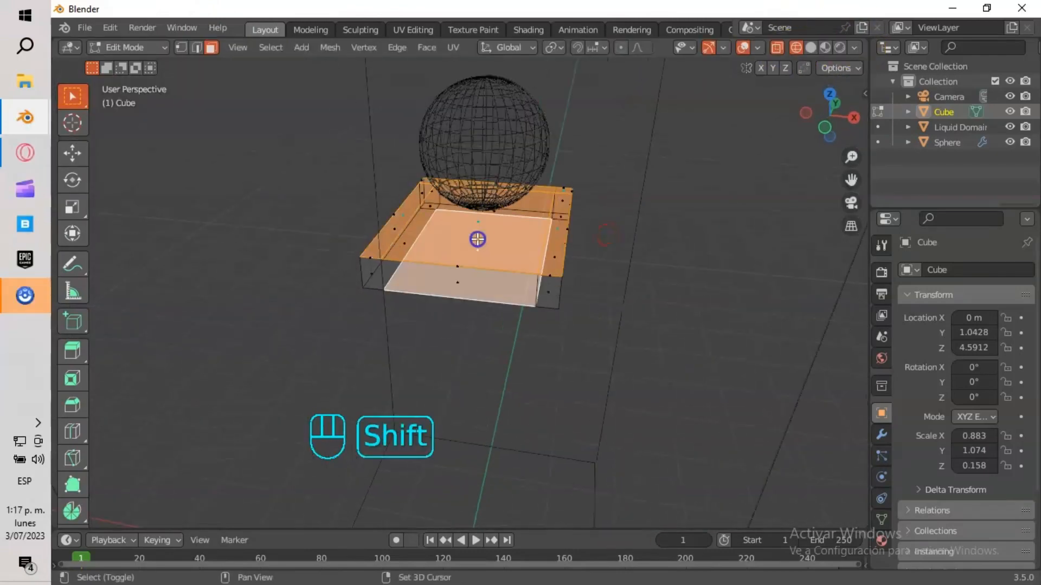
click(810, 48)
scroll(629, 391, up, 5)
middle_drag(627, 394, 572, 89)
shift+click(483, 337)
middle_drag(519, 239, 438, 436)
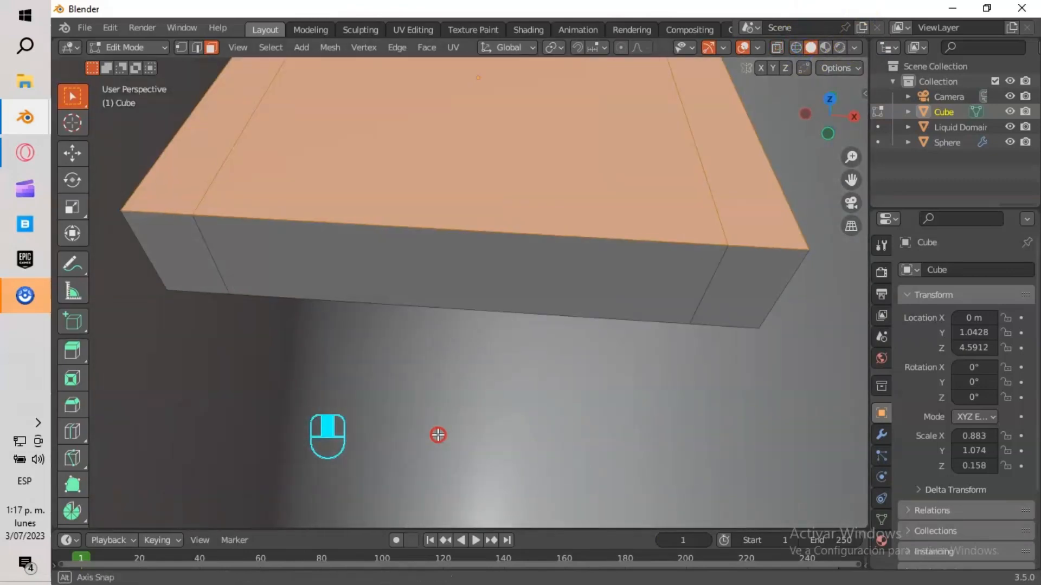
scroll(383, 437, down, 3)
shift+click(476, 191)
Extrude the selected rim faces upward about 1 m to form the walls of a container open at the front.
click(796, 48)
scroll(555, 320, down, 4)
middle_drag(557, 278, 562, 258)
key(e)
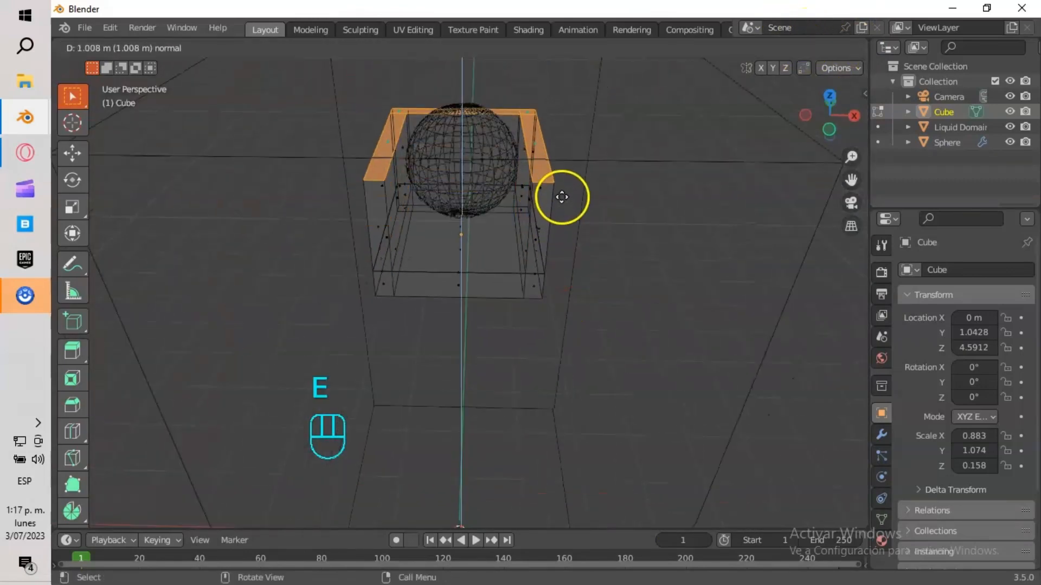
click(561, 197)
Raise the tops of the container walls slightly along Z and return to Object Mode.
middle_drag(561, 197, 530, 147)
key(g)
key(z)
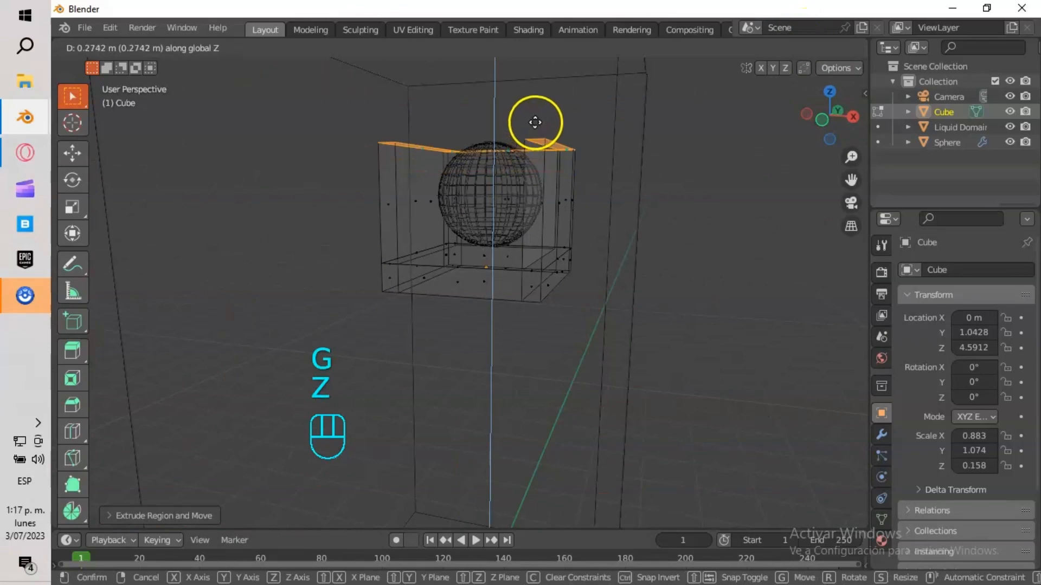
click(538, 129)
key(Tab)
Shrink the sphere to a scale of about 0.565 and lower it to about Z 5.36 m inside the container.
click(488, 177)
key(s)
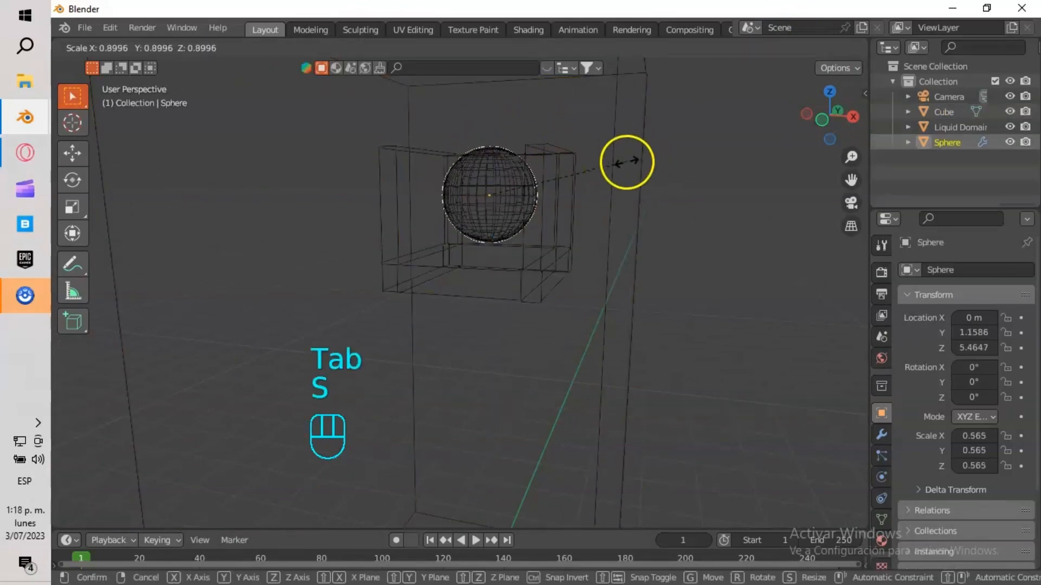
click(626, 159)
key(g)
key(z)
click(625, 171)
Widen the liquid domain along Y to a scale of about 2.743.
middle_drag(676, 155, 454, 209)
click(357, 258)
key(s)
key(x)
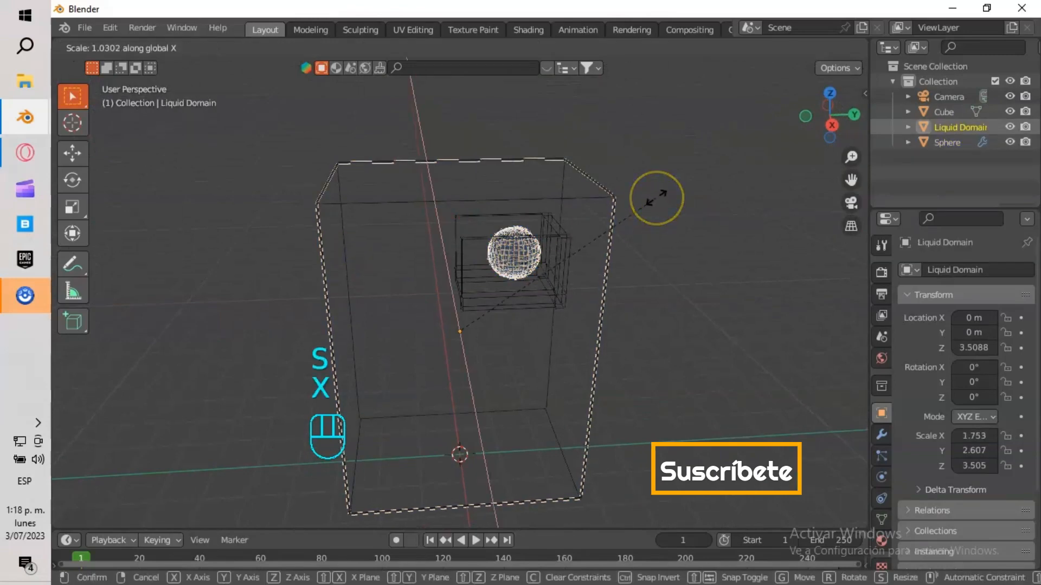
key(y)
click(646, 200)
Select the container and the sphere and move them together slightly in the positive Y direction.
shift+click(551, 252)
click(510, 253)
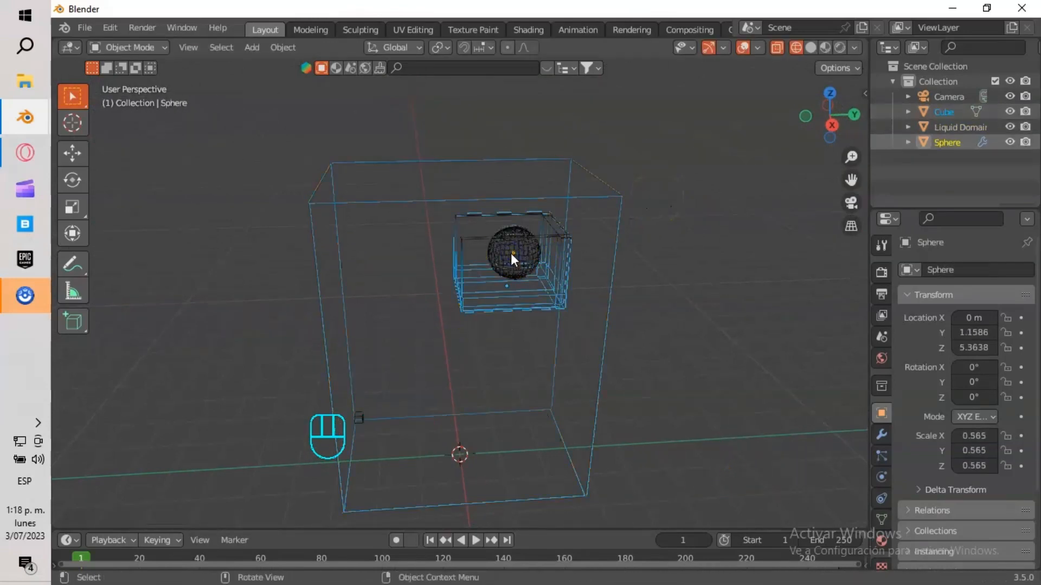
key(g)
key(y)
click(510, 186)
Split the 3D viewport vertically and select the liquid domain.
click(554, 176)
drag(867, 39, 685, 39)
click(371, 194)
Turn the new area into a Properties editor pinned to the domain's physics settings and set Resolution Divisions to 70.
click(703, 47)
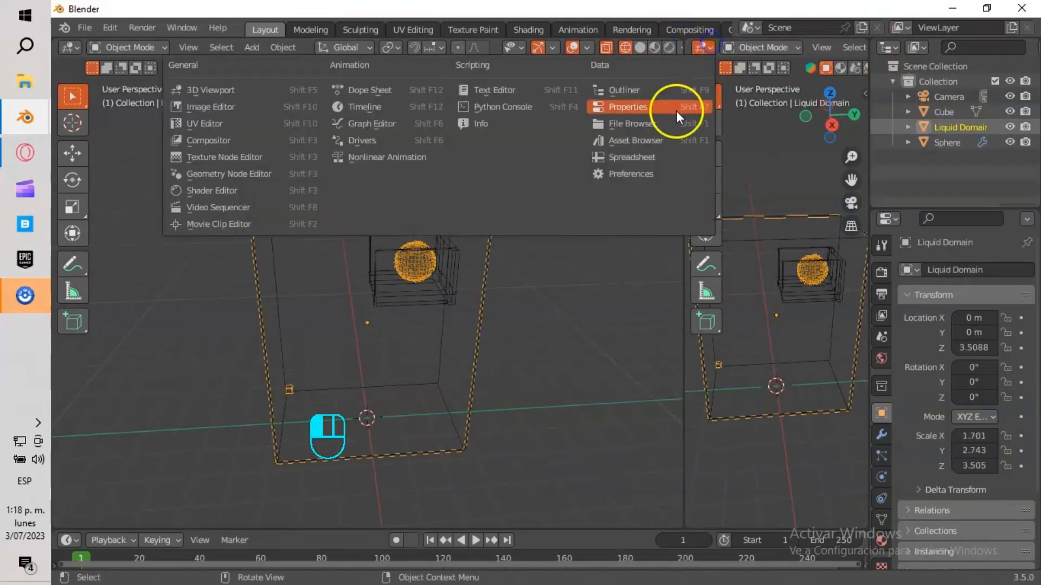
click(674, 109)
click(696, 328)
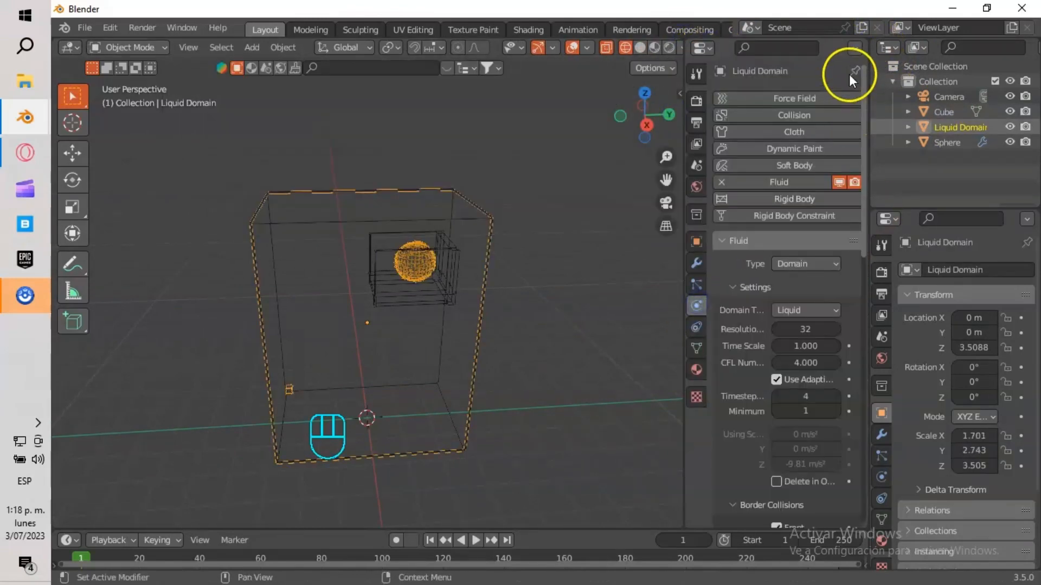
key(Return)
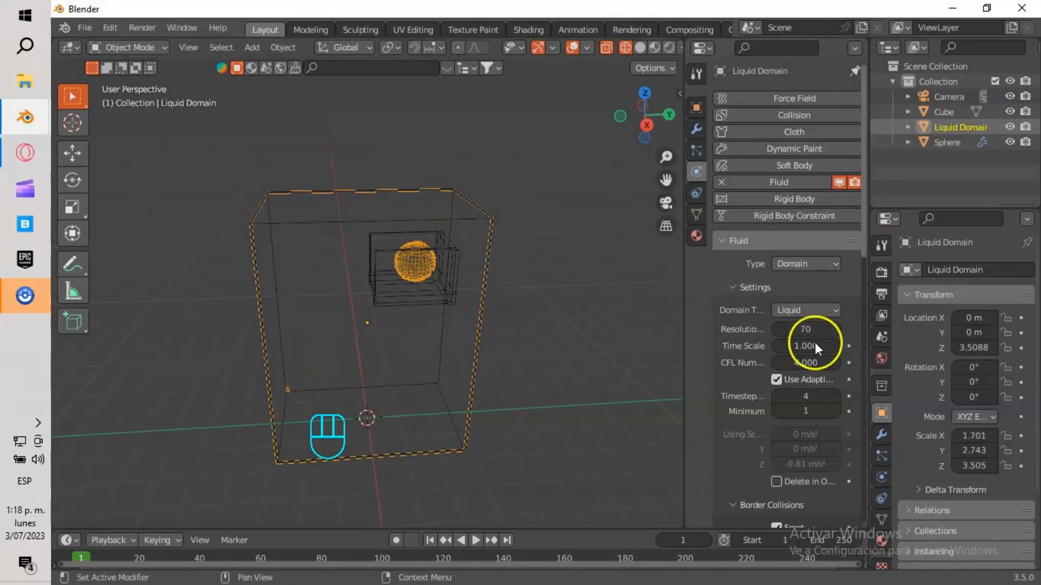
Set the liquid domain's particle Sampling to 3 and its Narrow Band Width to 8.
scroll(803, 368, down, 12)
click(817, 367)
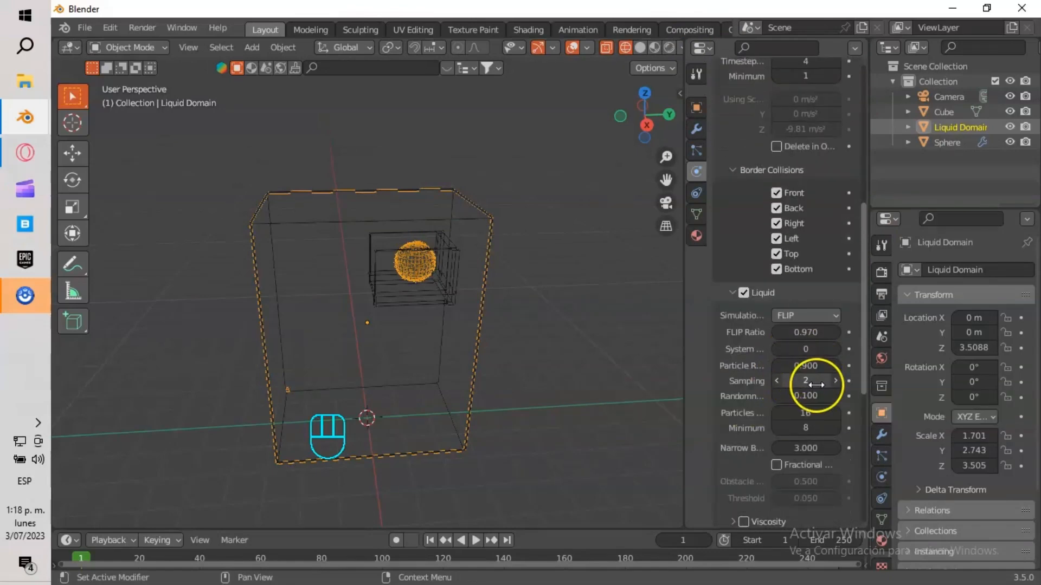
click(816, 385)
text(3)
key(Return)
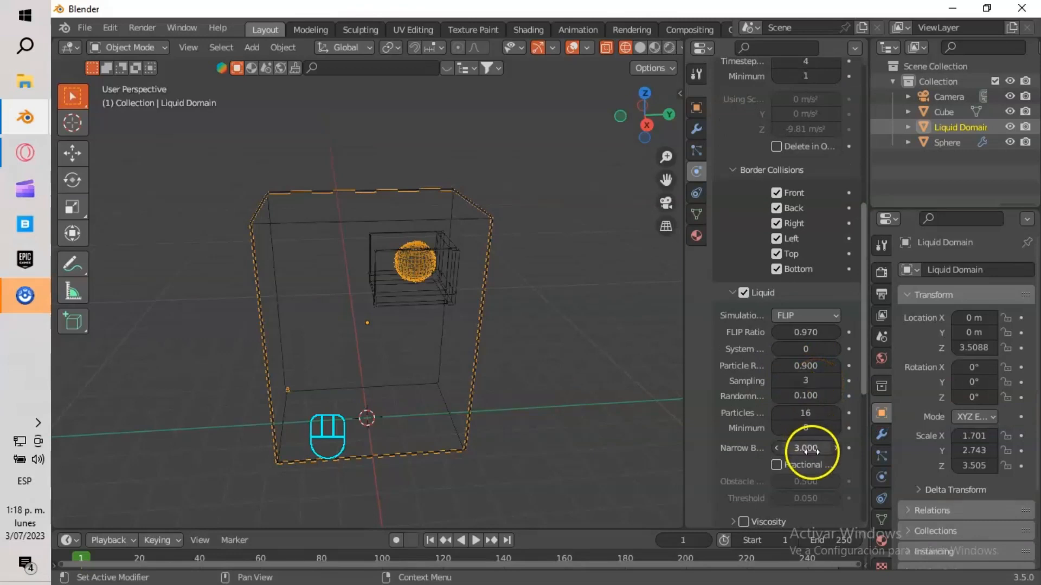
click(811, 452)
text(3.0)
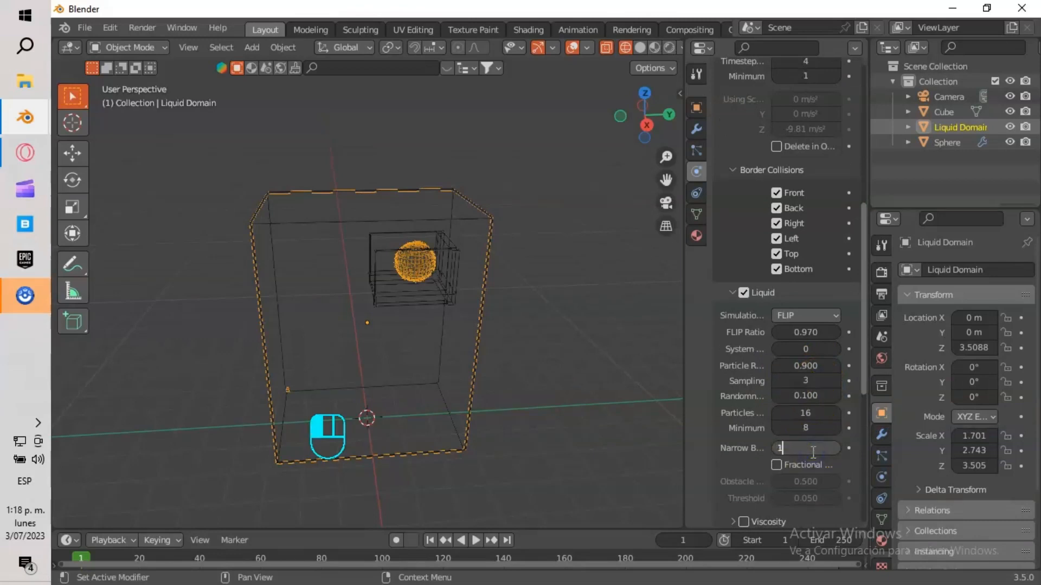
key(Return)
Enable Mesh generation for the liquid domain and set the mesh Particle Radius to 1.
scroll(812, 452, down, 8)
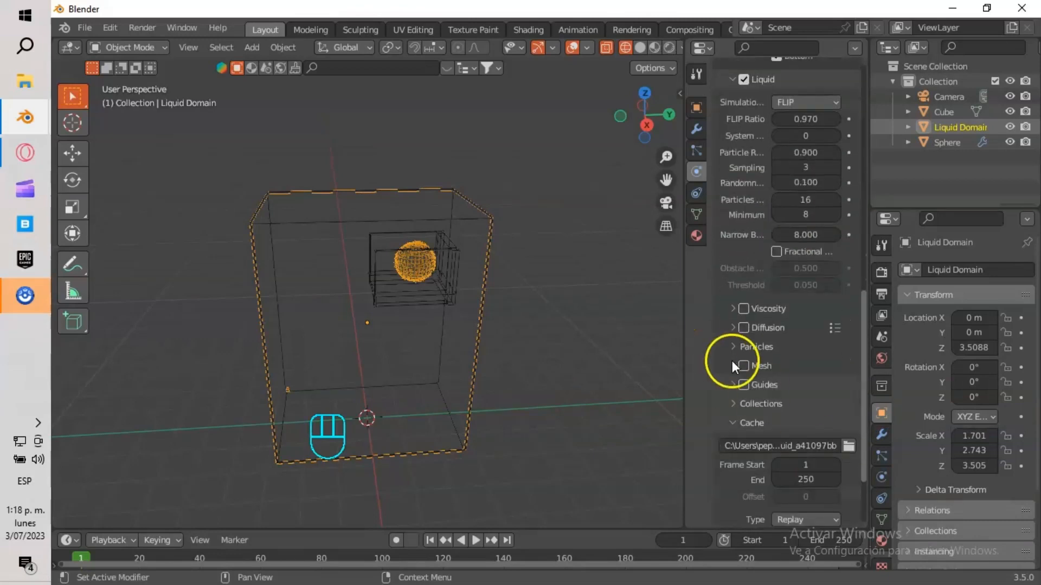
click(744, 368)
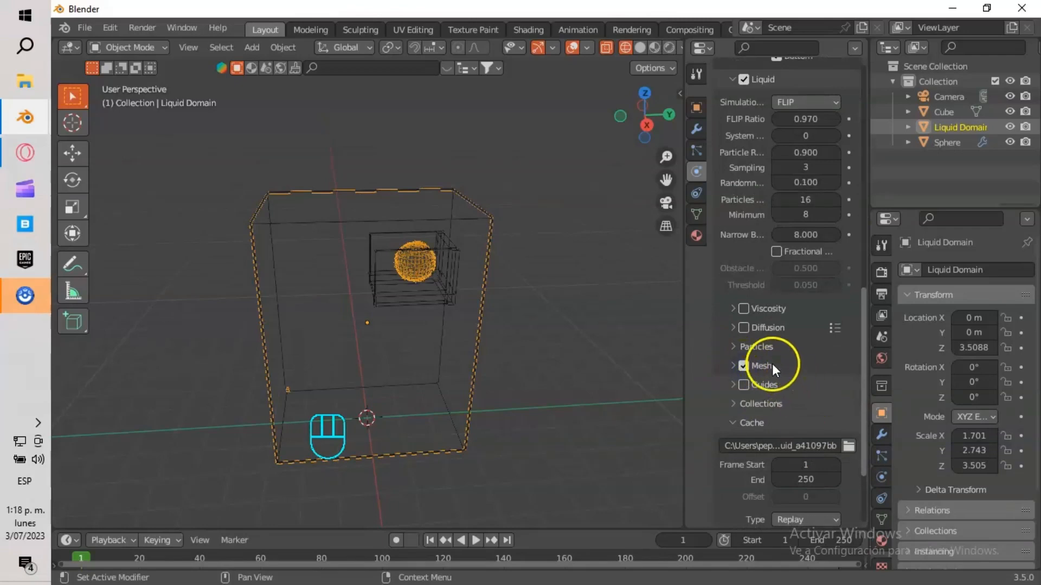
click(778, 364)
scroll(806, 363, down, 2)
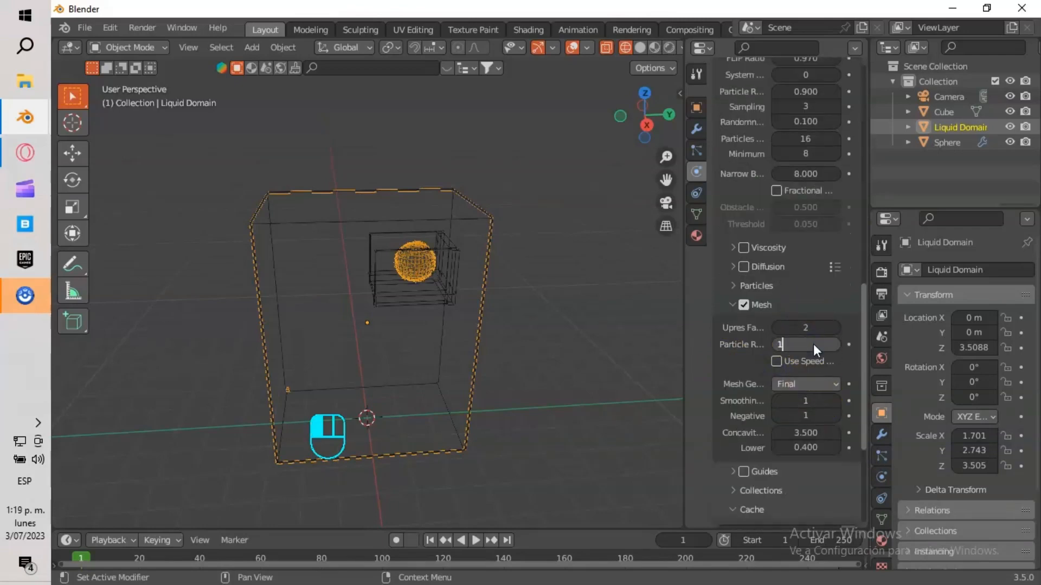
key(Return)
Set the domain's cache End frame to 75 and its cache Type to All.
scroll(748, 397, down, 1)
scroll(675, 479, down, 1)
scroll(792, 425, down, 6)
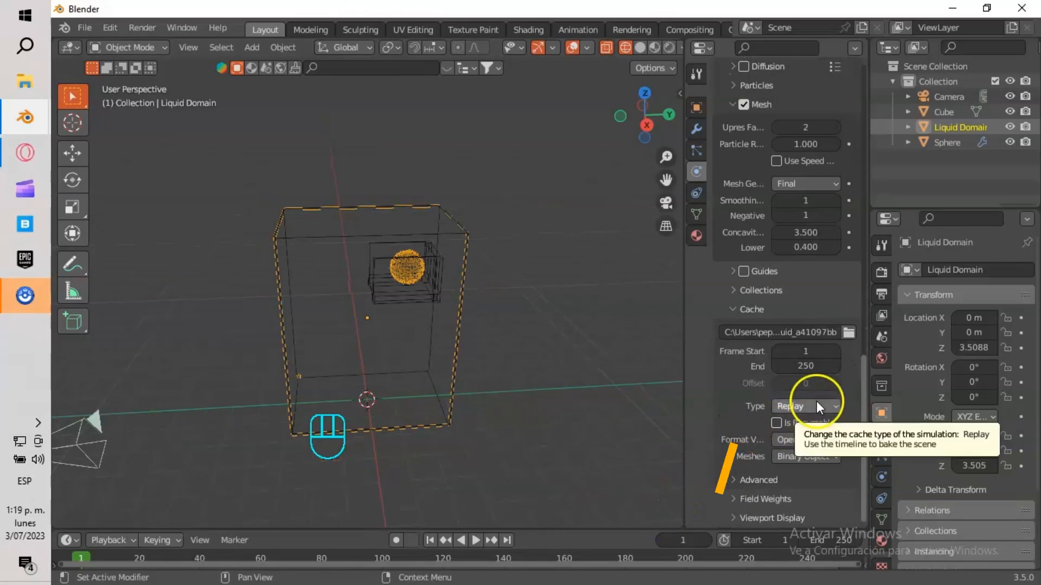
click(812, 365)
text(75)
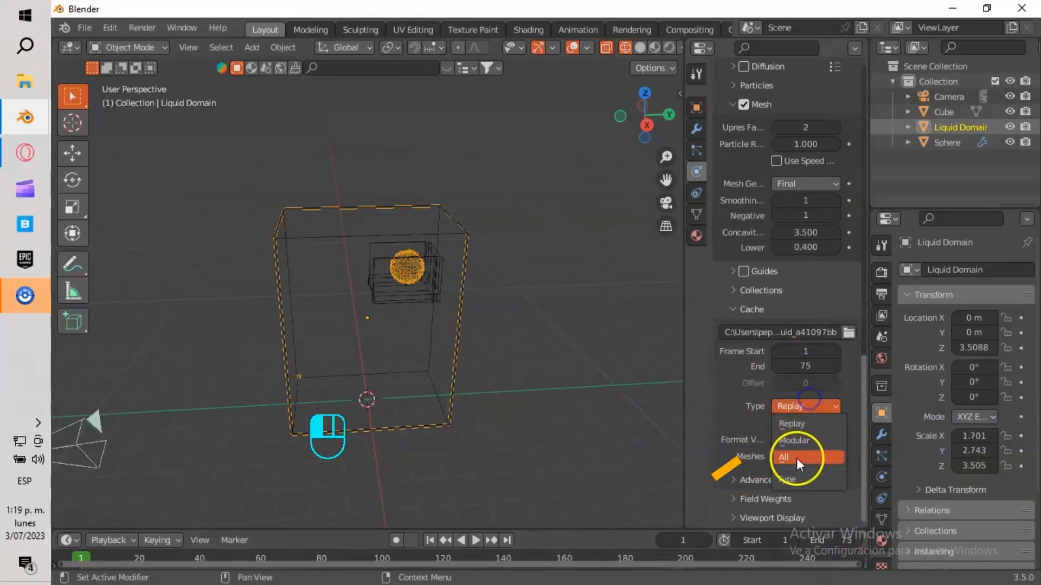
click(796, 457)
Select the sphere and change its liquid Flow Behavior to Inflow.
click(407, 268)
click(883, 479)
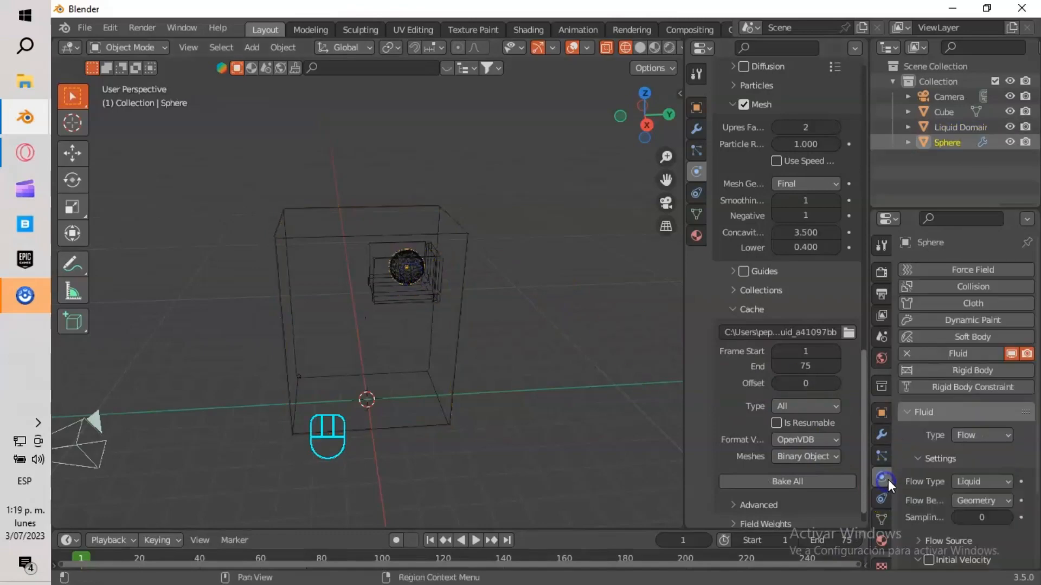
scroll(965, 434, down, 4)
click(992, 404)
click(957, 434)
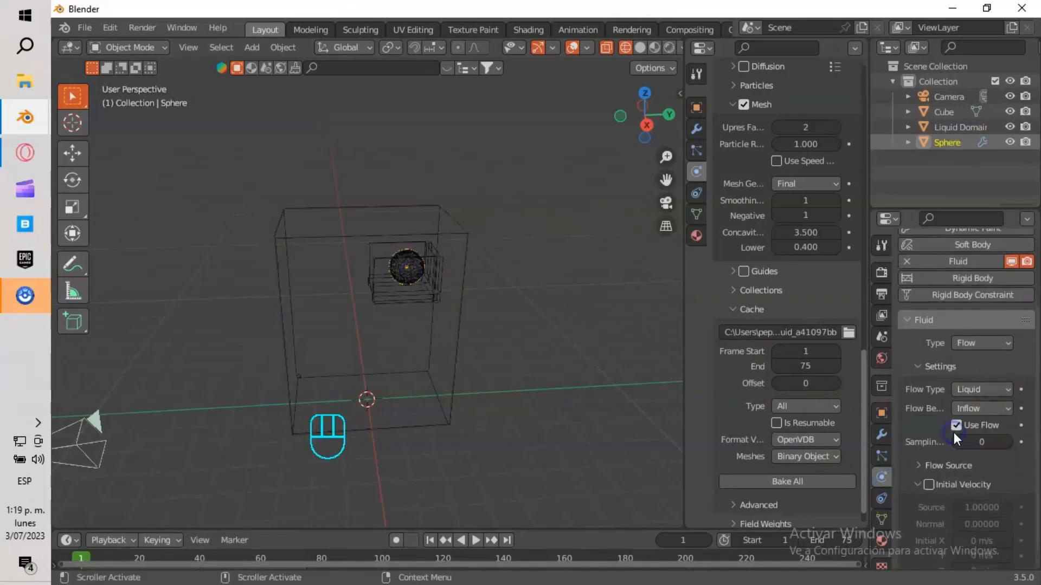
Give the container cube Fluid physics of type Effector with Collision, and bake the entire domain simulation.
click(478, 301)
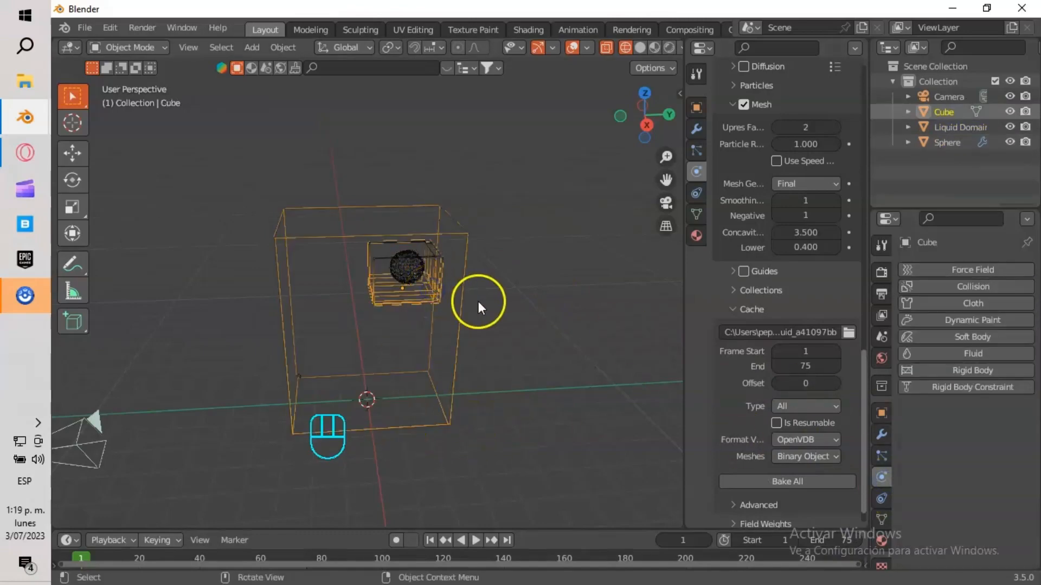
click(999, 356)
click(971, 436)
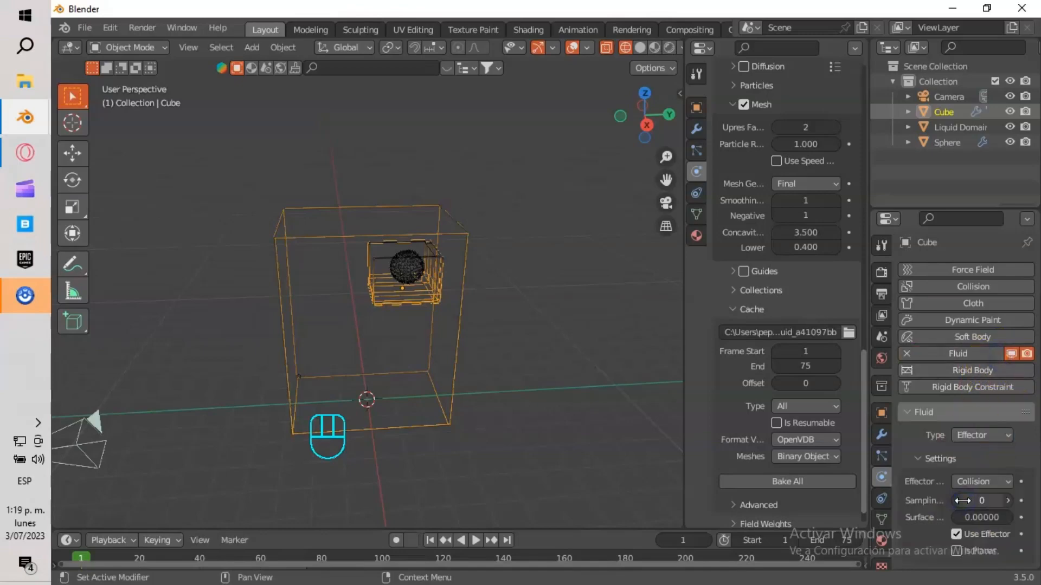
scroll(787, 462, down, 1)
click(787, 460)
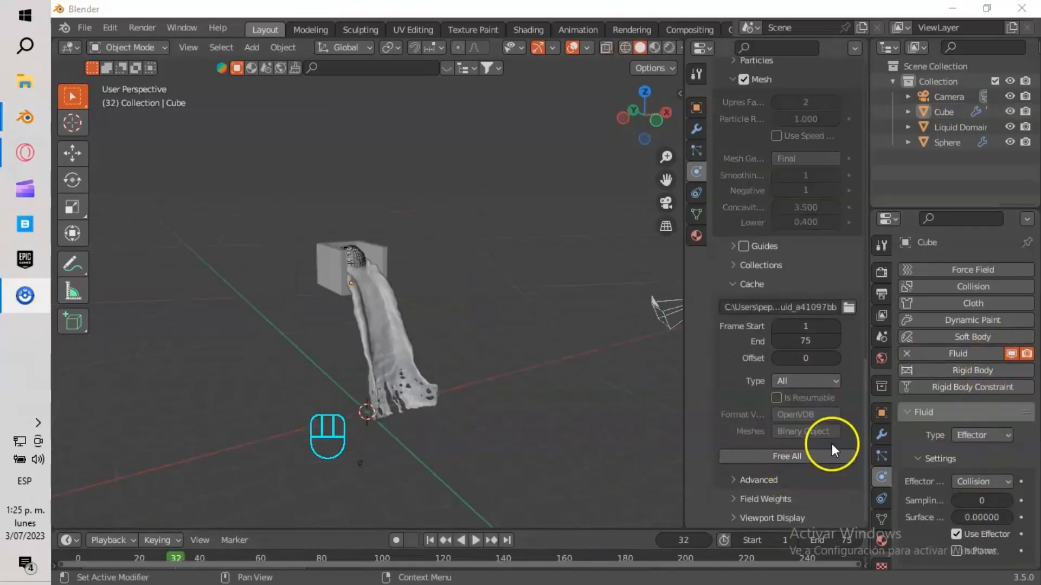
Switch the viewport to rendered shading and add a plane scaled up into a large floor.
click(669, 46)
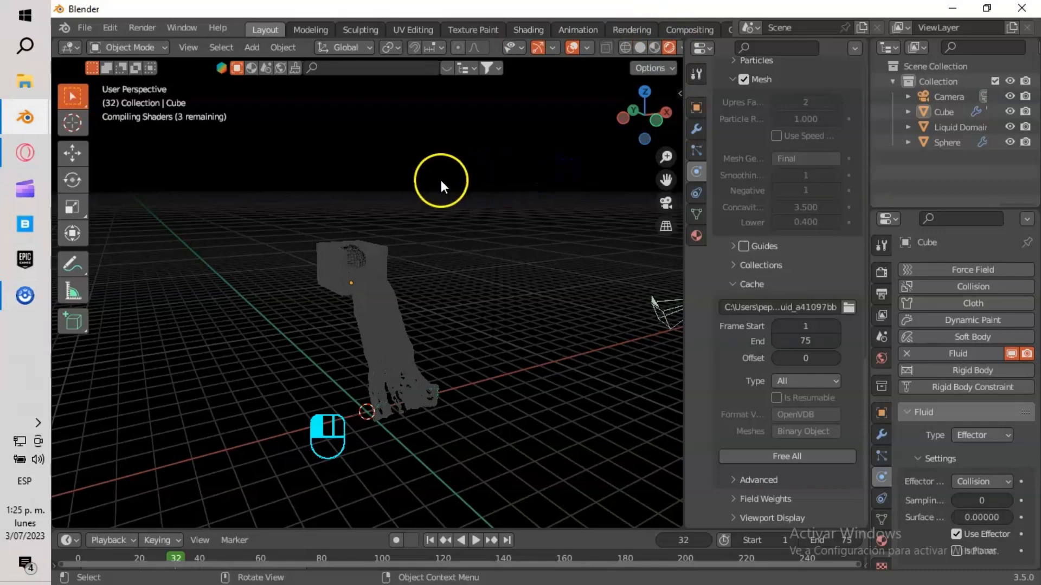
mouse_move(446, 202)
middle_down()
mouse_move(391, 201)
mouse_move(447, 197)
middle_up()
key(shift+a)
mouse_move(447, 196)
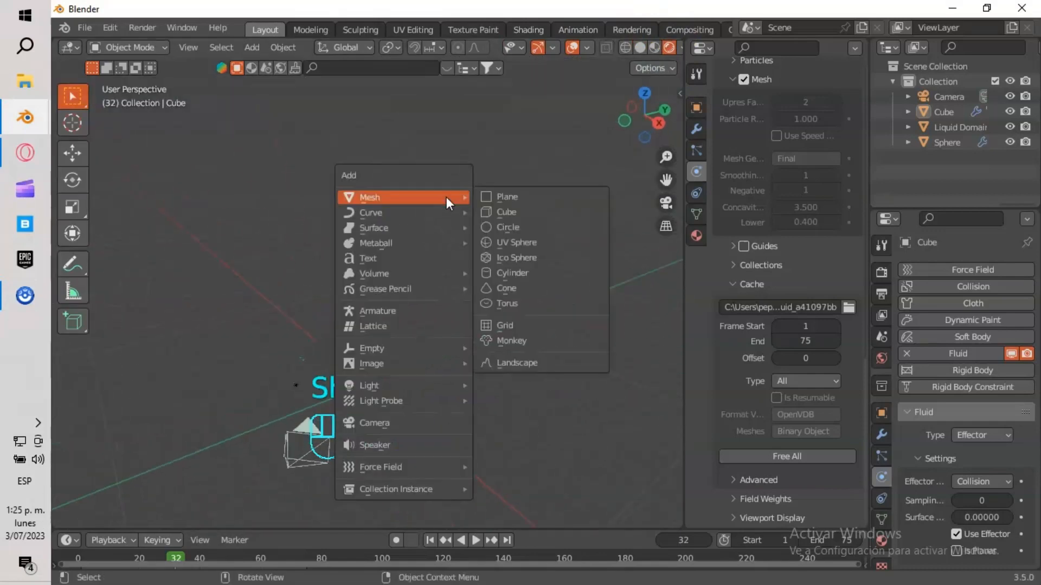
click(509, 195)
key(s)
click(256, 326)
scroll(392, 314, up, 4)
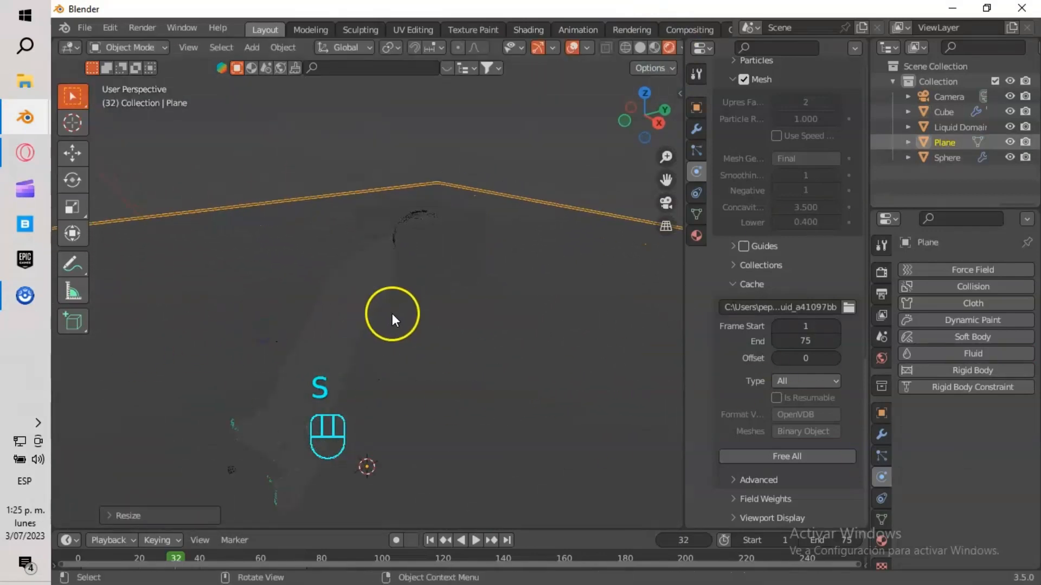
Add an area light, raise it along Z above the container and scale it up to cover the scene.
middle_drag(391, 315, 307, 334)
scroll(307, 334, down, 3)
scroll(307, 334, down, 2)
key(shift+a)
click(450, 512)
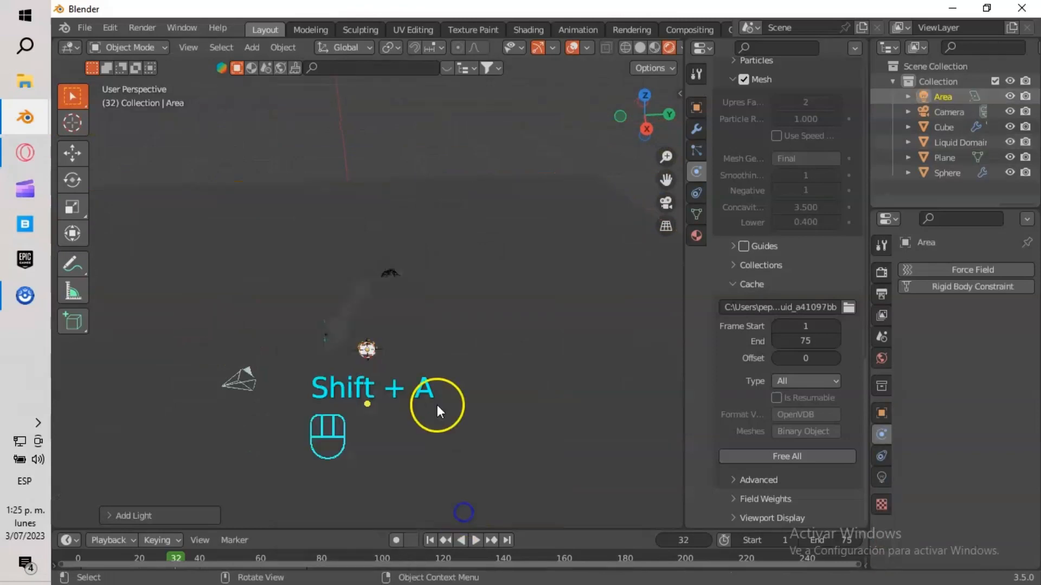
key(g)
key(z)
click(392, 119)
key(s)
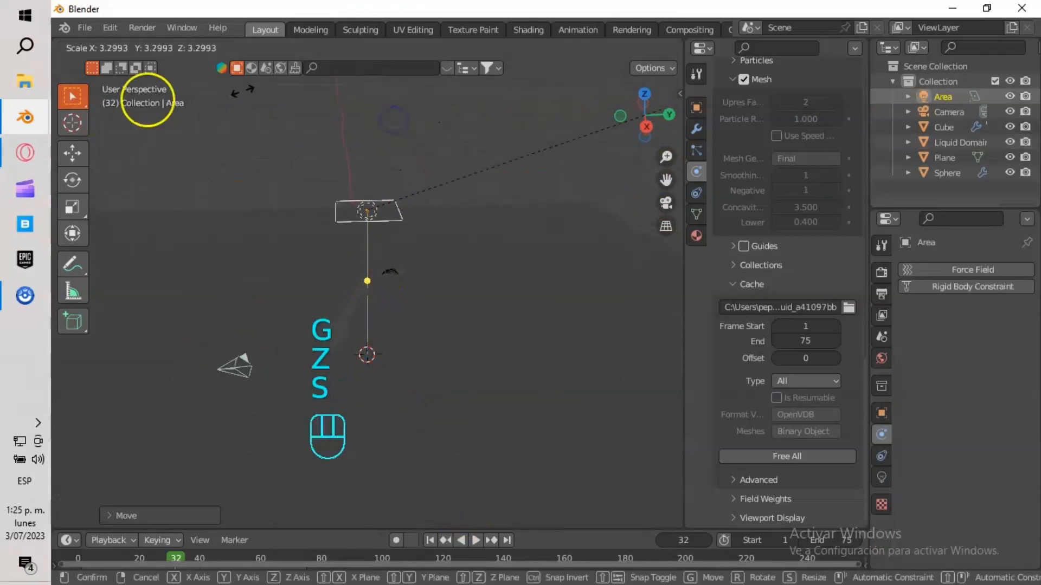
click(421, 447)
Set the area light's Power to 17000 W.
click(881, 477)
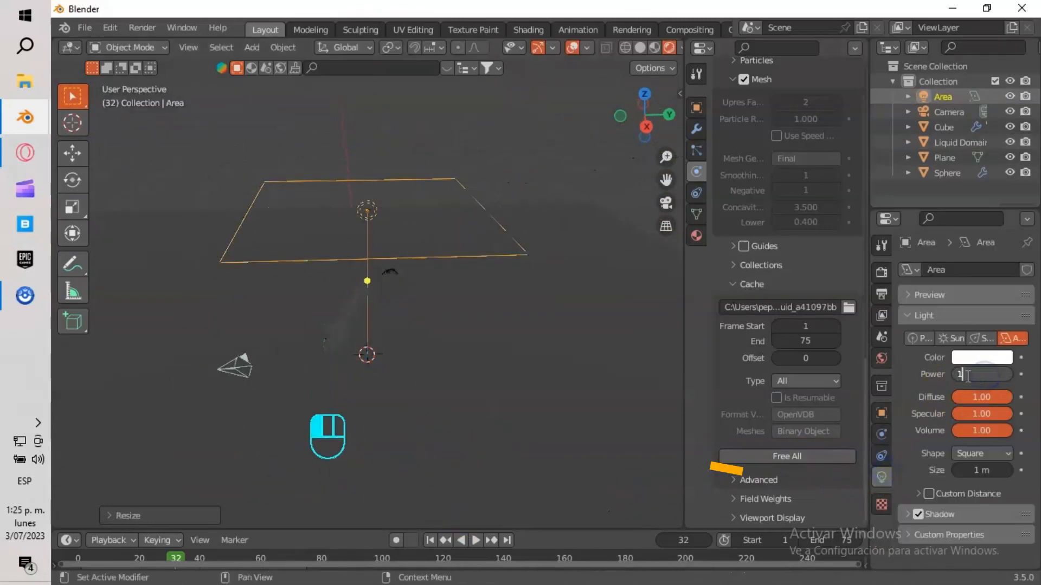
key(Return)
middle_drag(667, 318, 353, 304)
scroll(641, 310, up, 5)
scroll(347, 292, down, 5)
middle_drag(336, 248, 331, 200)
middle_drag(365, 310, 307, 235)
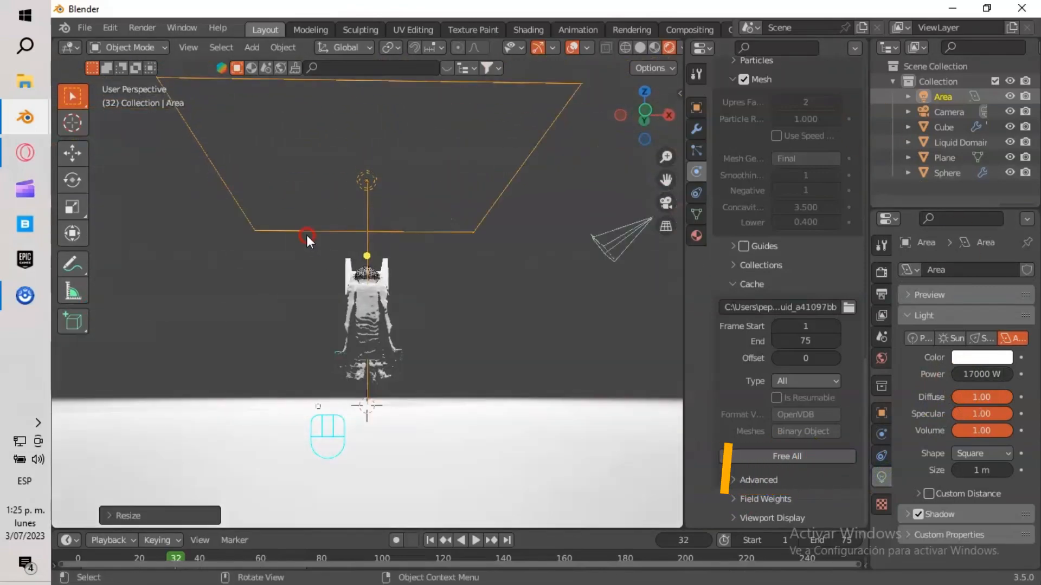
Play a short stretch of the baked animation and inspect the pouring liquid from the side.
click(471, 541)
click(470, 542)
middle_drag(444, 412, 290, 439)
click(396, 270)
middle_drag(381, 282, 404, 279)
Duplicate the area light, move the copy in the negative Y direction and lower it about 1.35 m along Z.
click(406, 159)
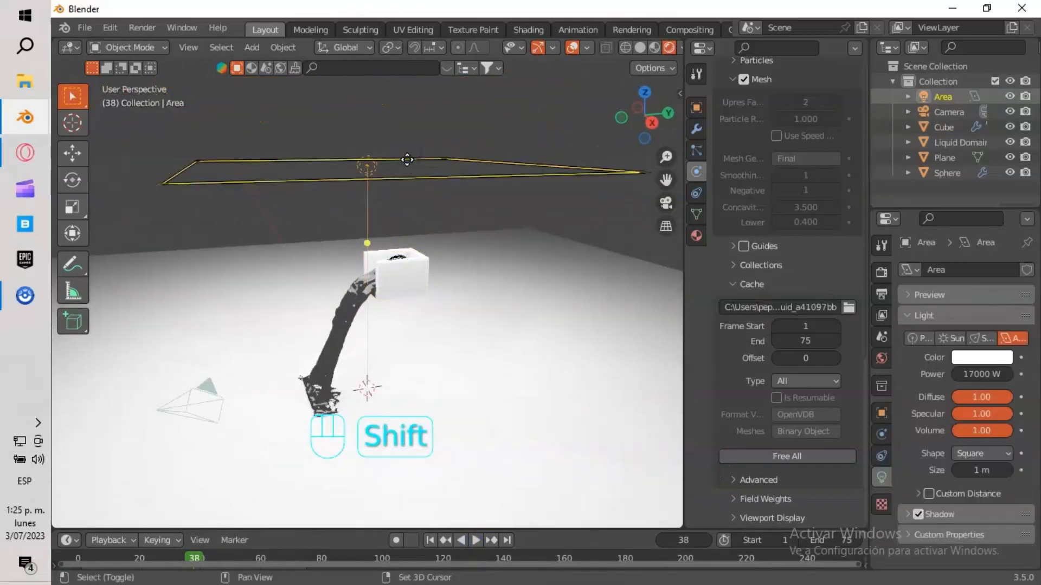
key(shift+d)
key(y)
click(231, 199)
key(g)
key(z)
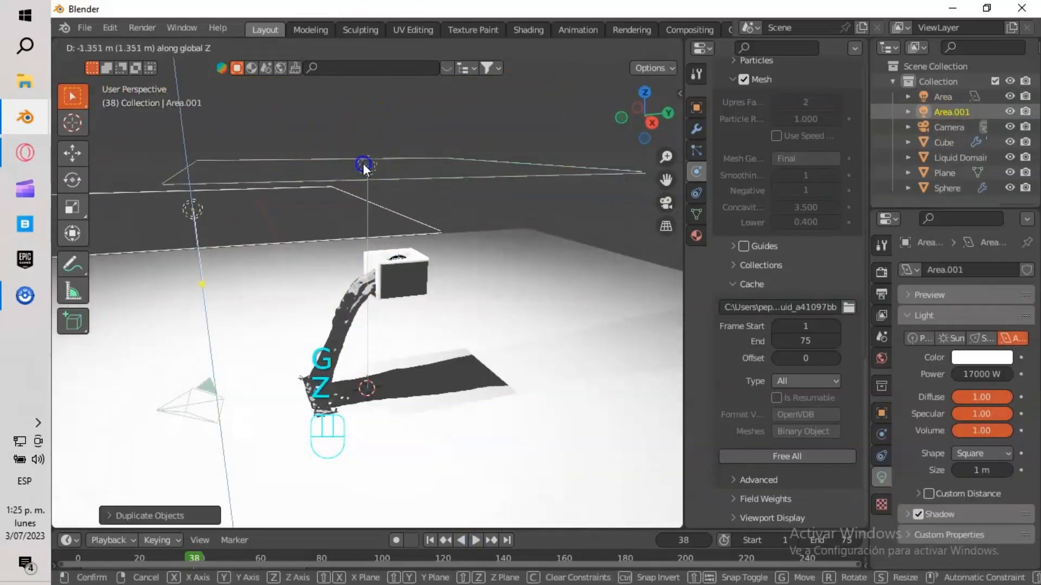
click(363, 166)
key(a)
key(s)
right_click(430, 141)
Scale the duplicated area light to about 0.555 and rotate it about 44° around the global X axis.
click(267, 246)
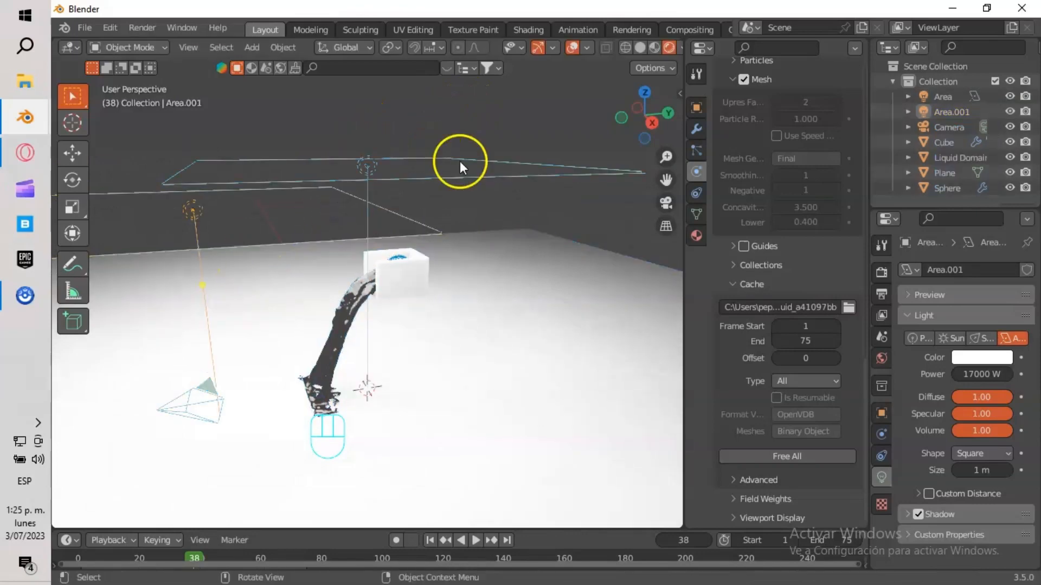
click(434, 184)
key(s)
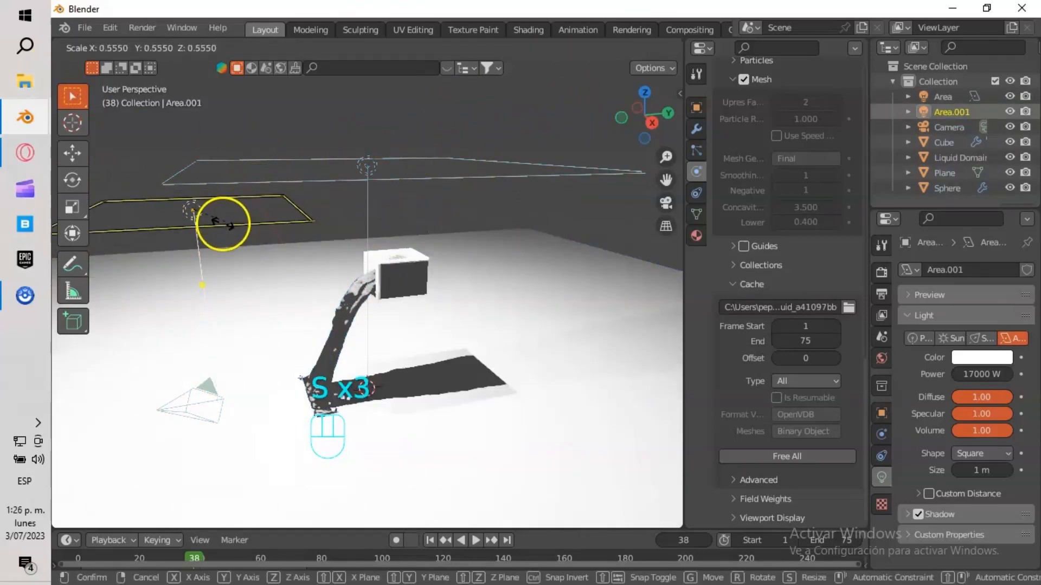
click(223, 220)
key(r)
key(y)
key(x)
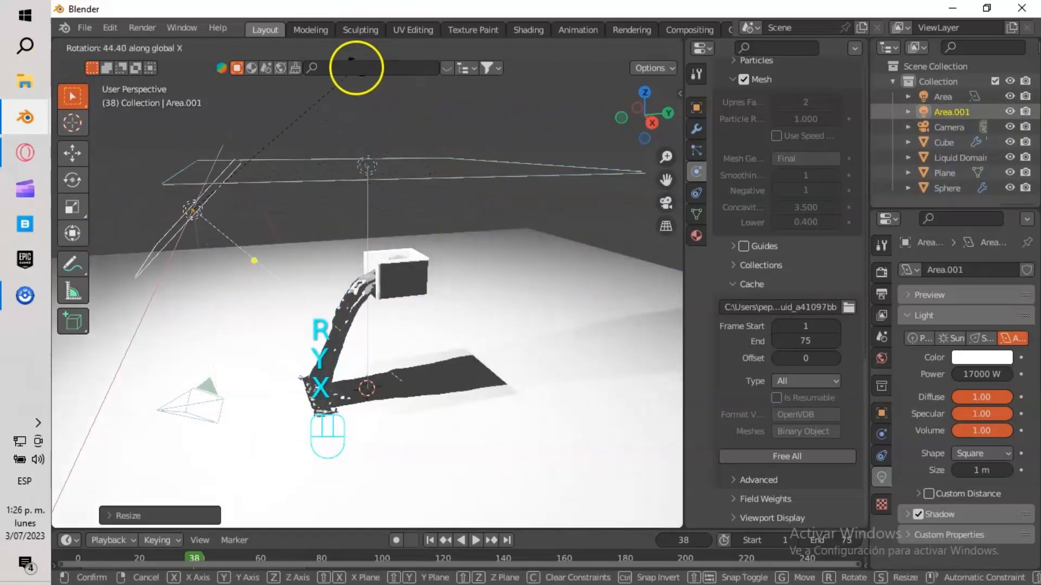
click(358, 70)
Select the floor plane and scale it up by a factor of about 7.13.
middle_drag(452, 201, 523, 212)
click(527, 250)
key(s)
click(592, 151)
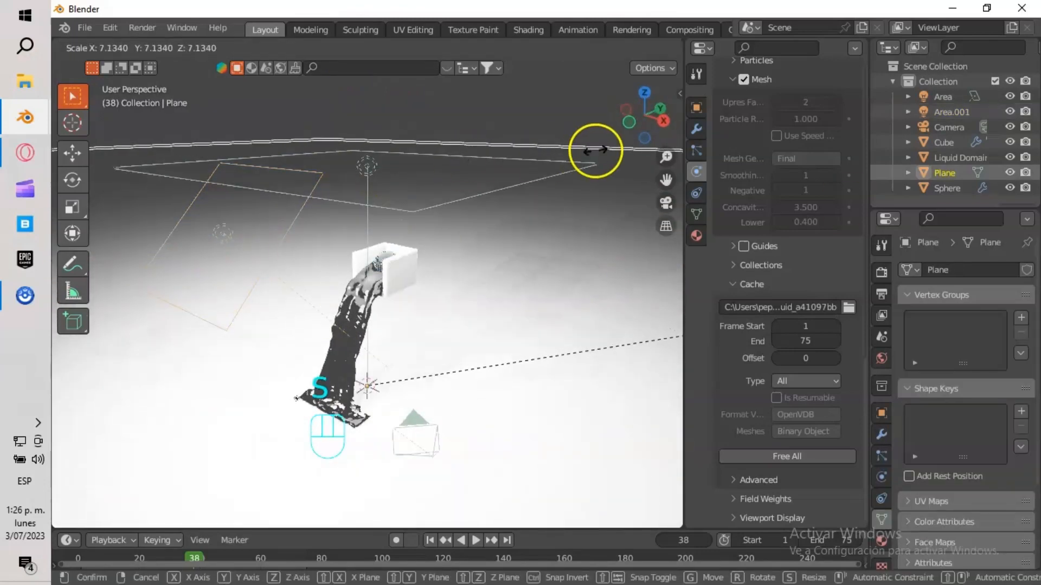
Lighten the World background color to a light grey.
click(881, 359)
click(980, 372)
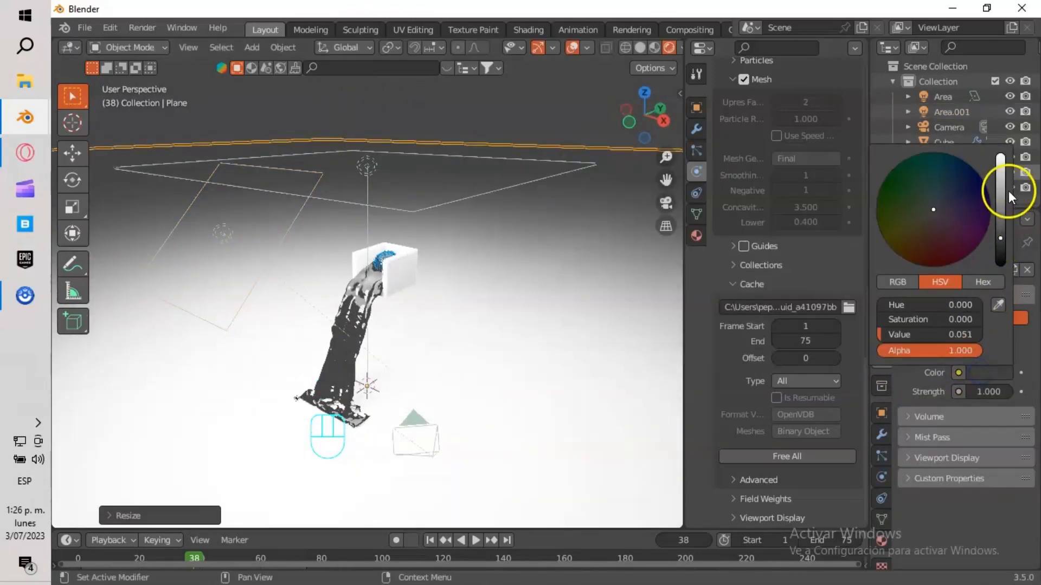
click(1000, 177)
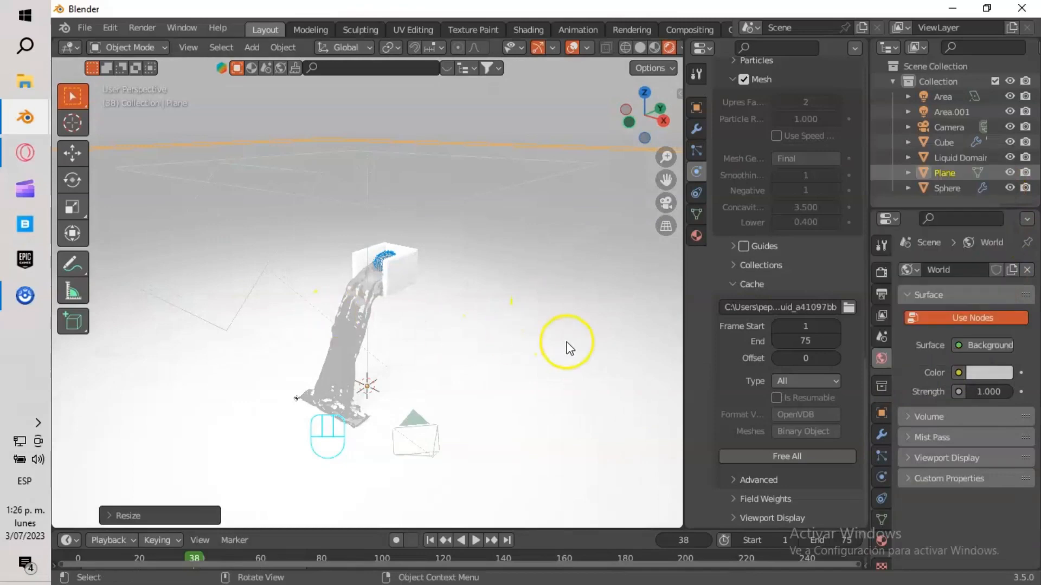
Look through the scene camera and enable Camera to View locking.
mouse_move(567, 343)
middle_down()
mouse_move(516, 321)
mouse_move(584, 332)
middle_up()
key(KP_0)
key(n)
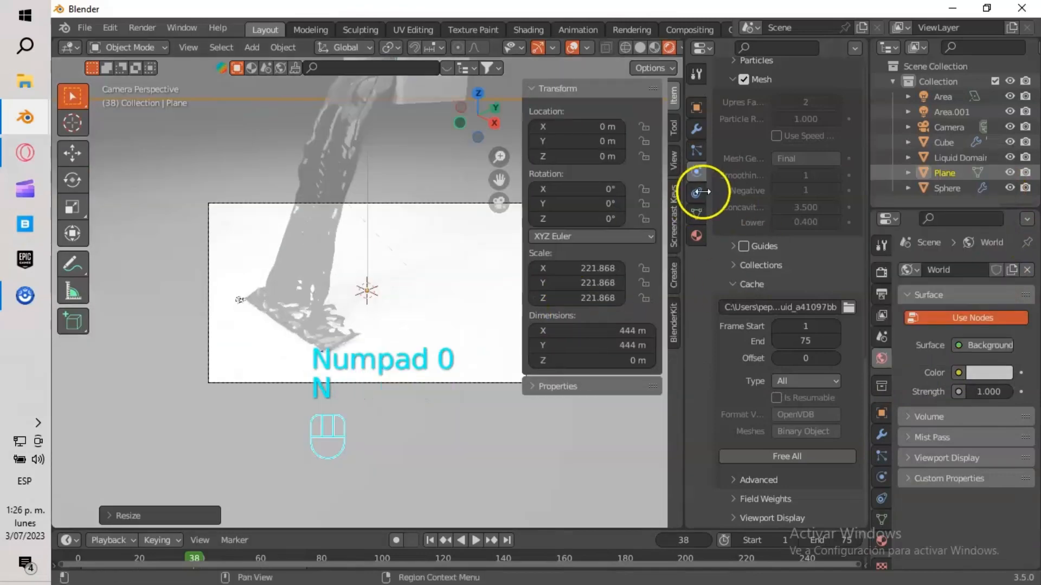
click(676, 165)
click(608, 281)
scroll(293, 281, down, 3)
Reposition the locked camera until the container and the falling liquid fit inside the frame, and hide the sidebar.
middle_drag(293, 282, 285, 260)
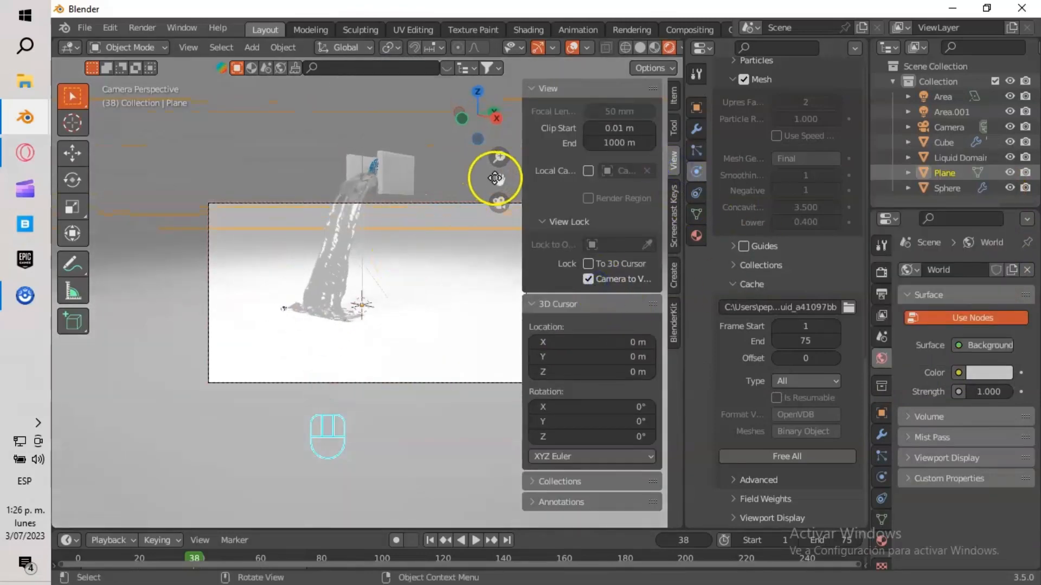
drag(494, 178, 489, 282)
middle_drag(402, 192, 396, 220)
drag(506, 174, 523, 118)
middle_drag(410, 218, 395, 204)
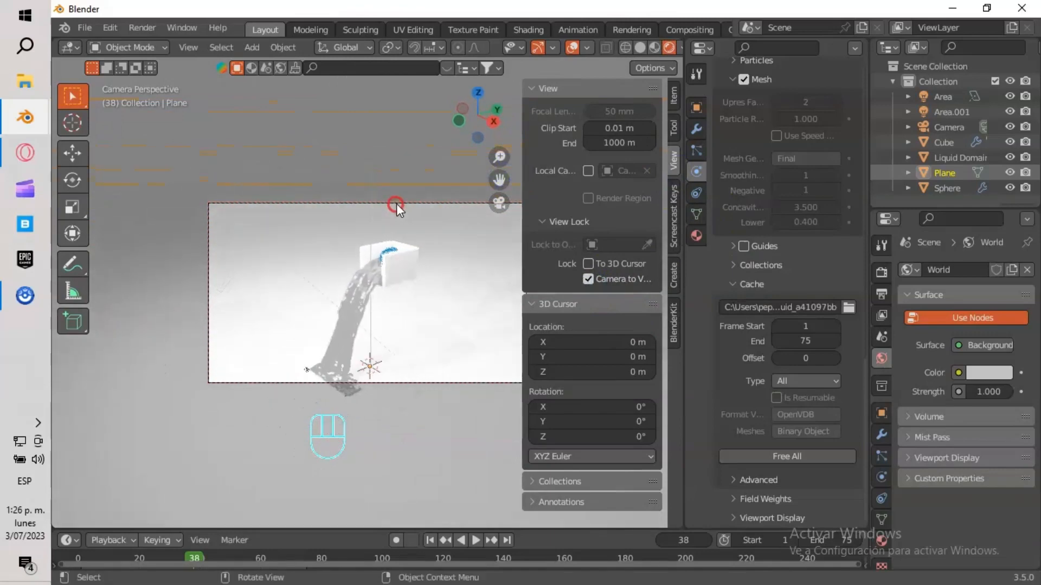
key(n)
drag(661, 183, 553, 237)
middle_drag(553, 237, 593, 297)
drag(662, 182, 93, 172)
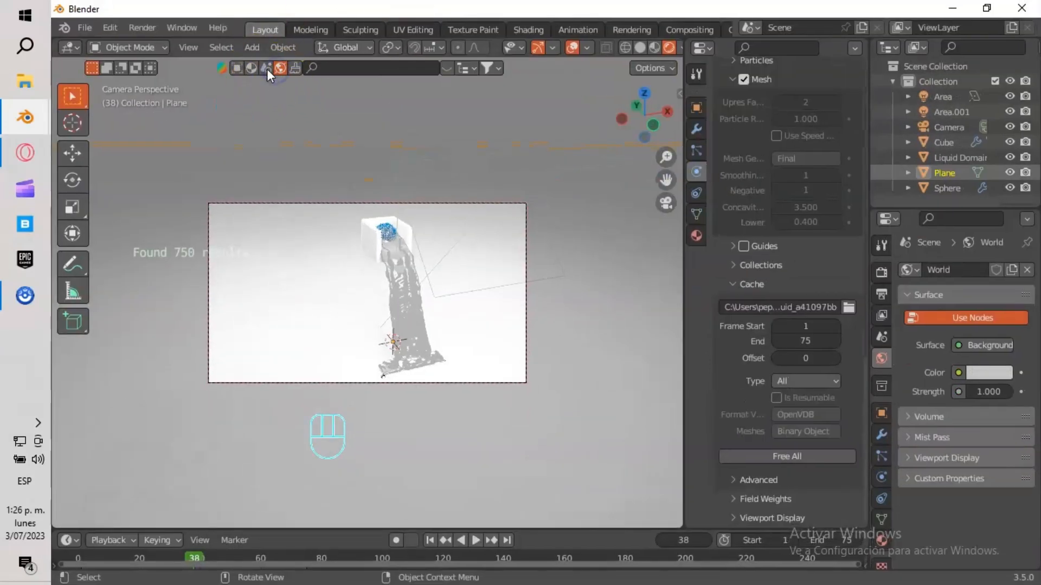
Search the BlenderKit material library for WOOD.
click(447, 67)
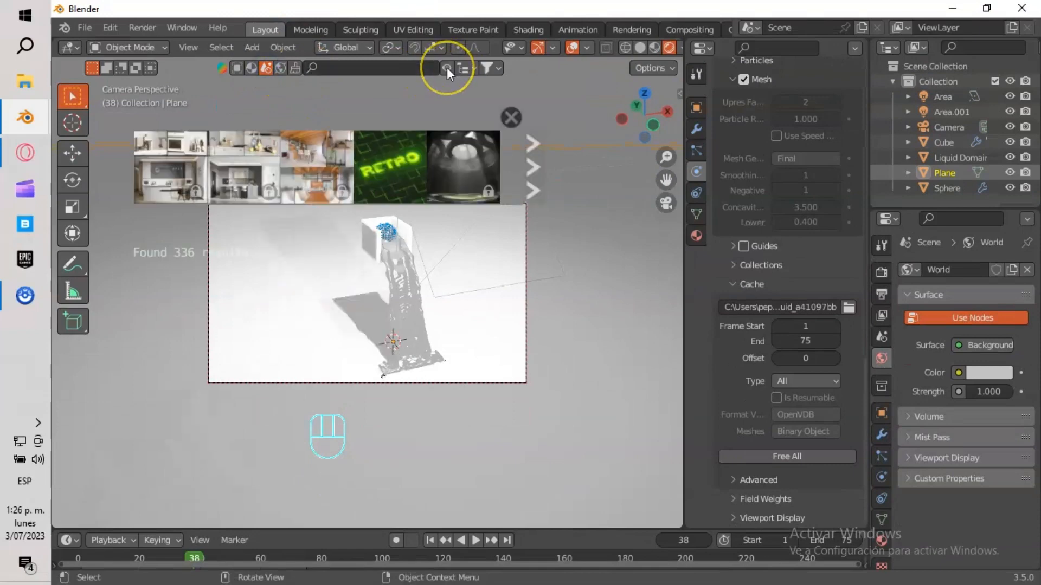
click(252, 68)
click(371, 68)
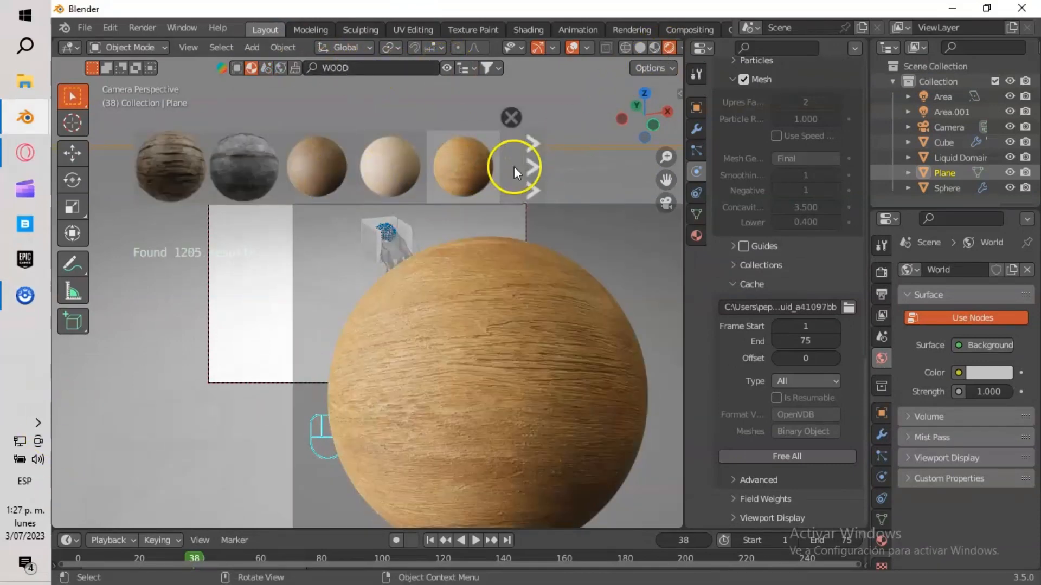
Browse the wood material results and apply a smooth light-brown wood to the container cube.
click(533, 164)
click(534, 160)
click(524, 158)
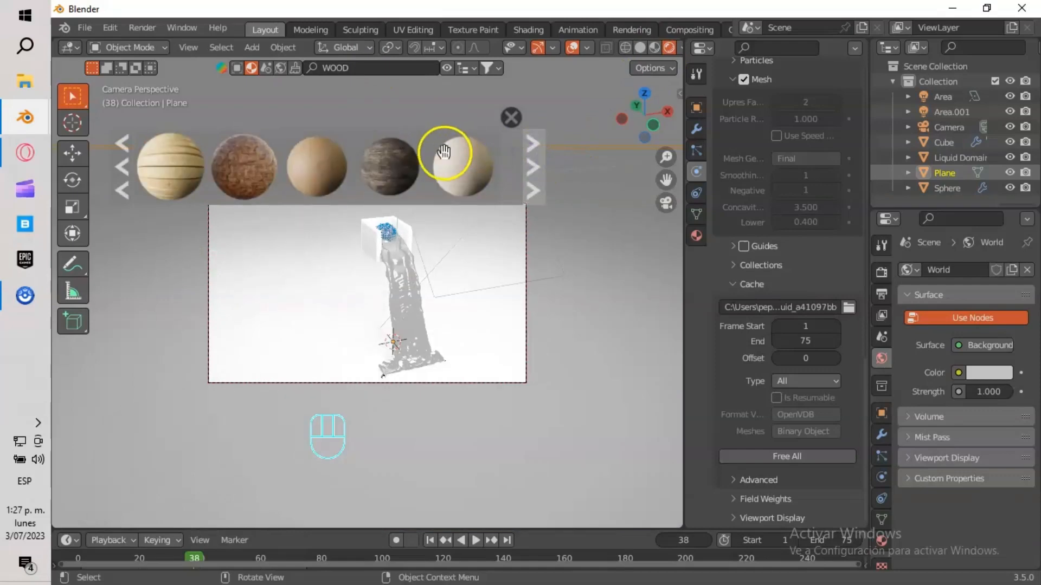
click(531, 159)
click(121, 165)
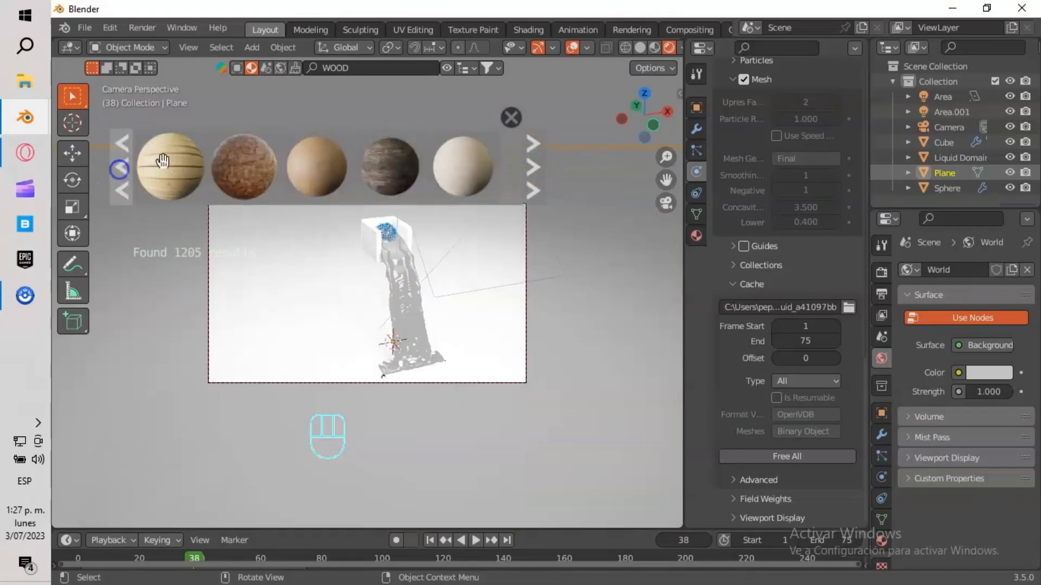
click(531, 154)
click(530, 154)
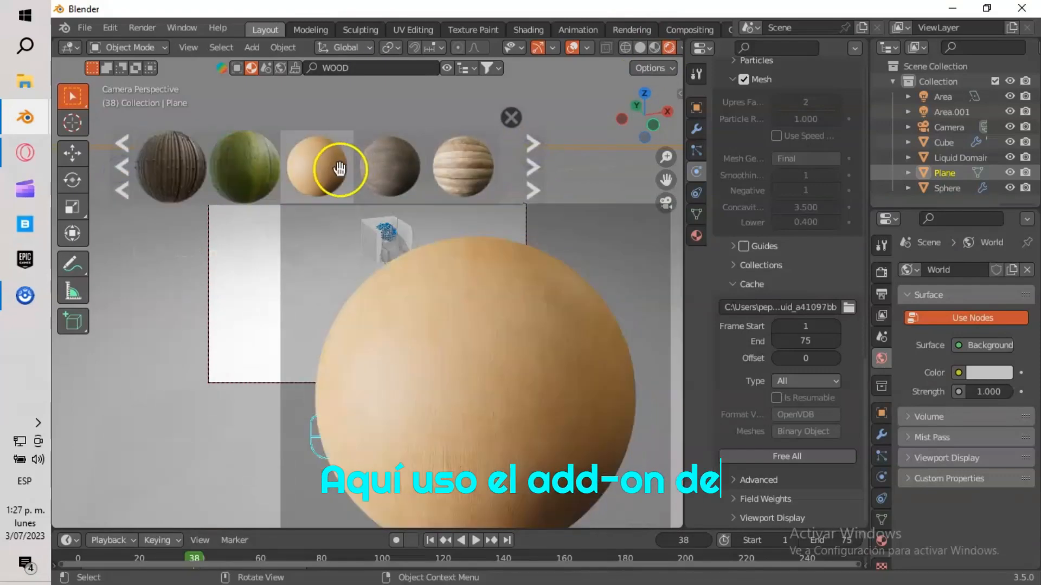
drag(342, 167, 385, 235)
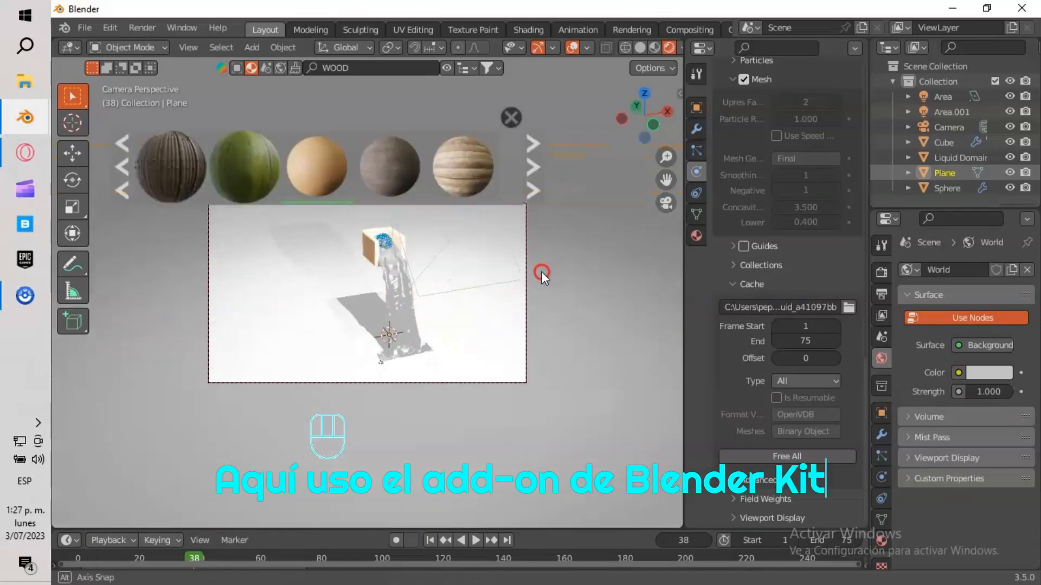
Switch the scene's render engine to Cycles.
click(881, 272)
click(1001, 269)
click(986, 322)
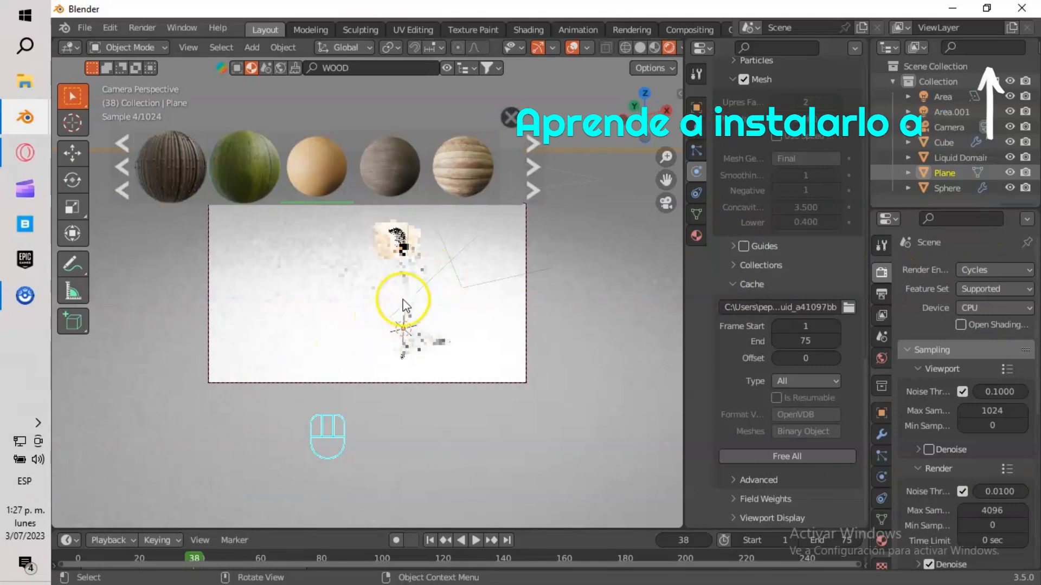
Try other wood materials from the BlenderKit results on the container, finishing with the smooth golden-yellow wood.
click(123, 172)
mouse_move(322, 166)
drag(322, 167, 385, 241)
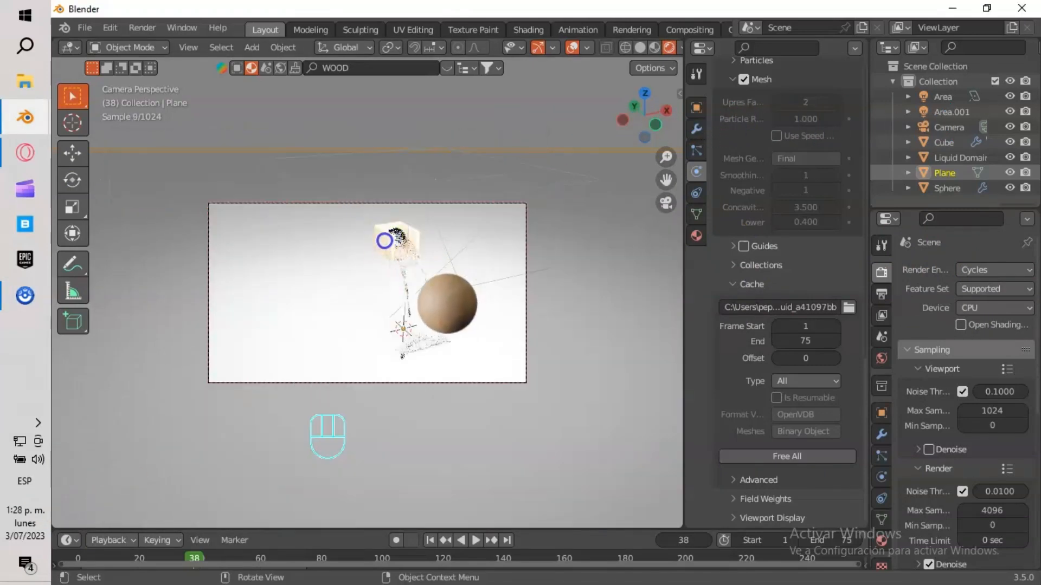
drag(446, 169, 384, 241)
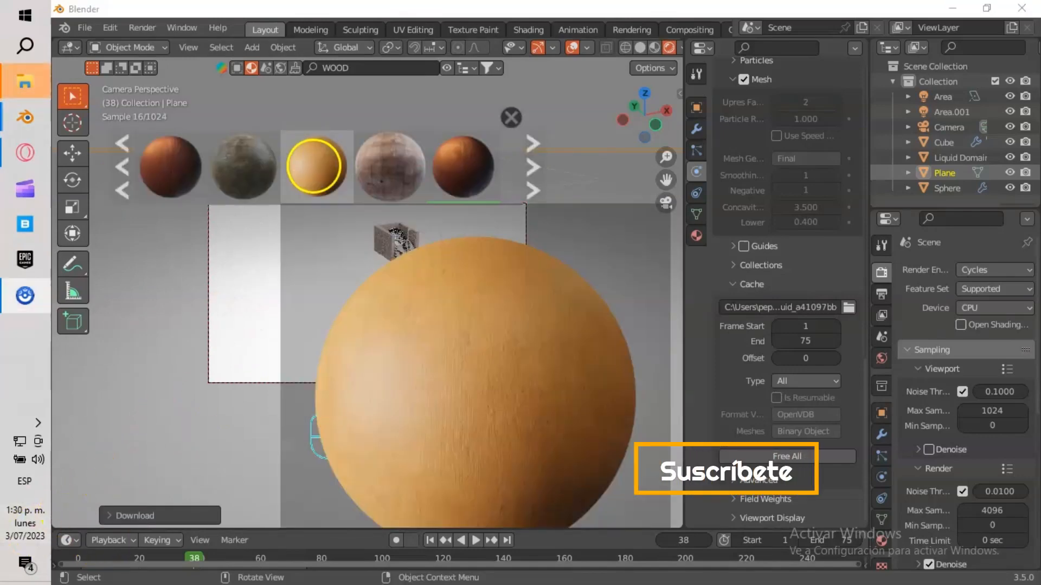
drag(315, 165, 394, 249)
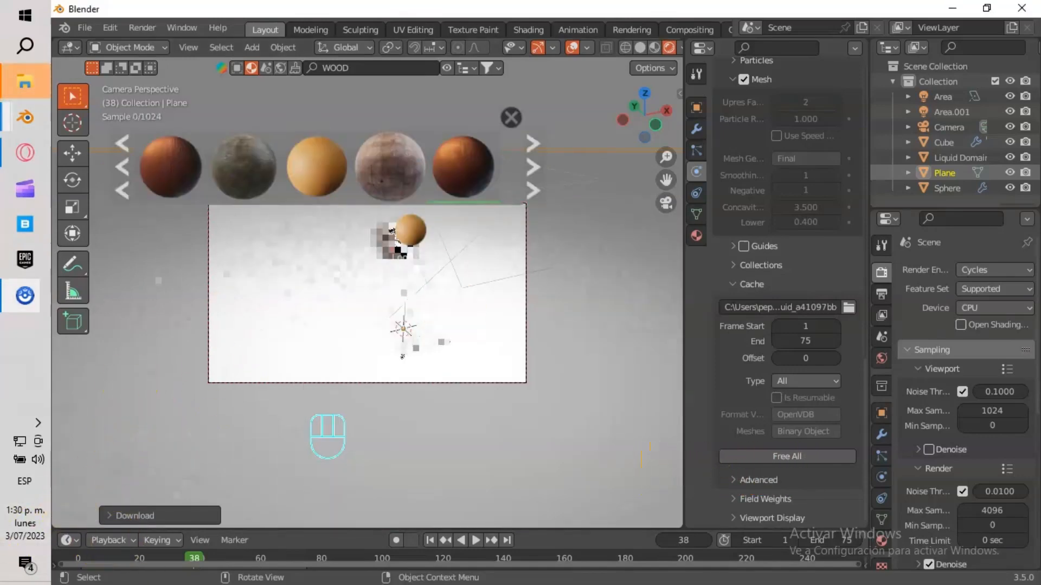
Edit the final render's Max Samples value and render the animation.
scroll(1015, 495, down, 5)
double_click(992, 389)
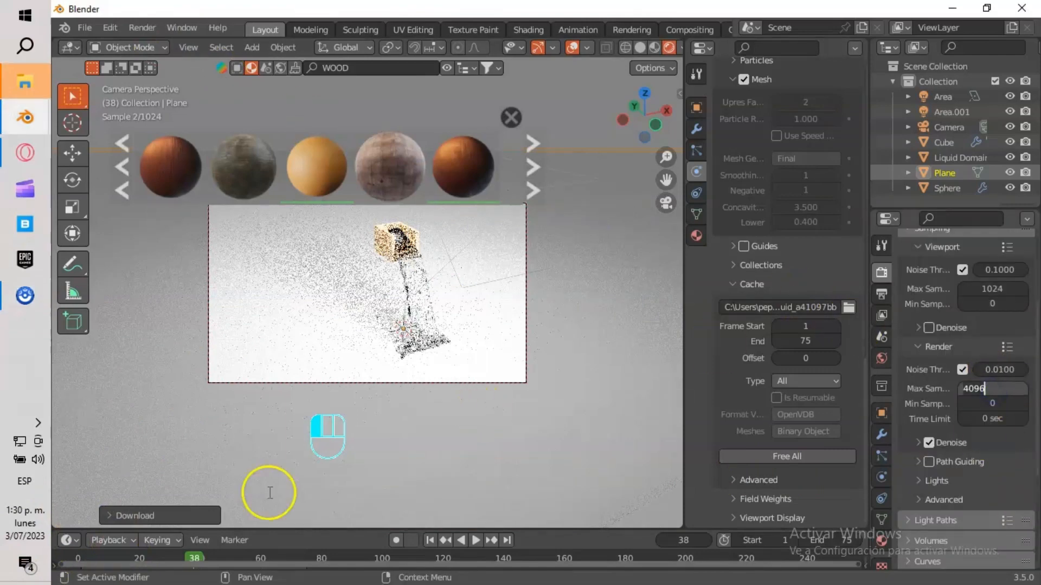
click(142, 27)
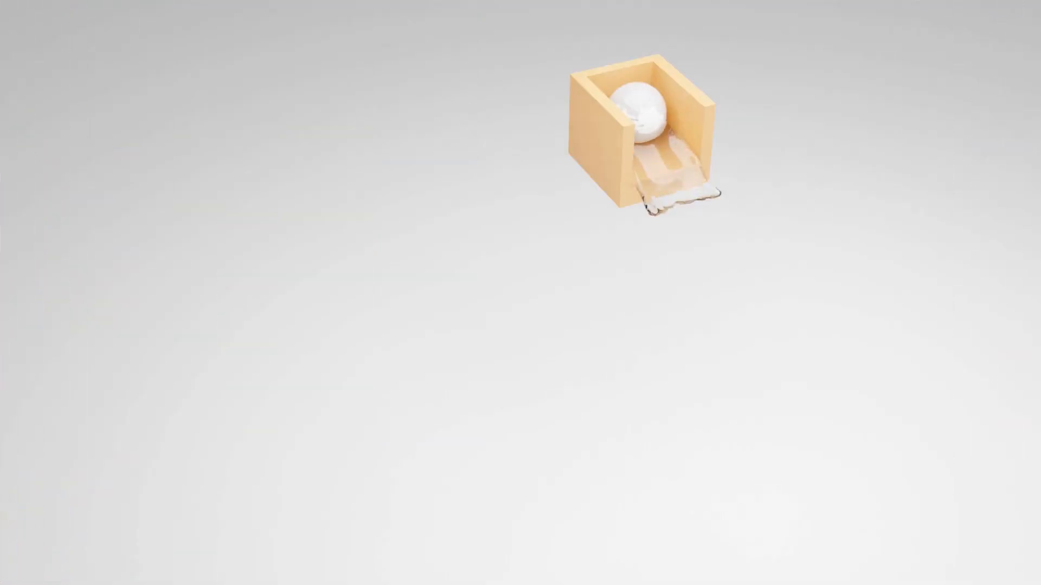